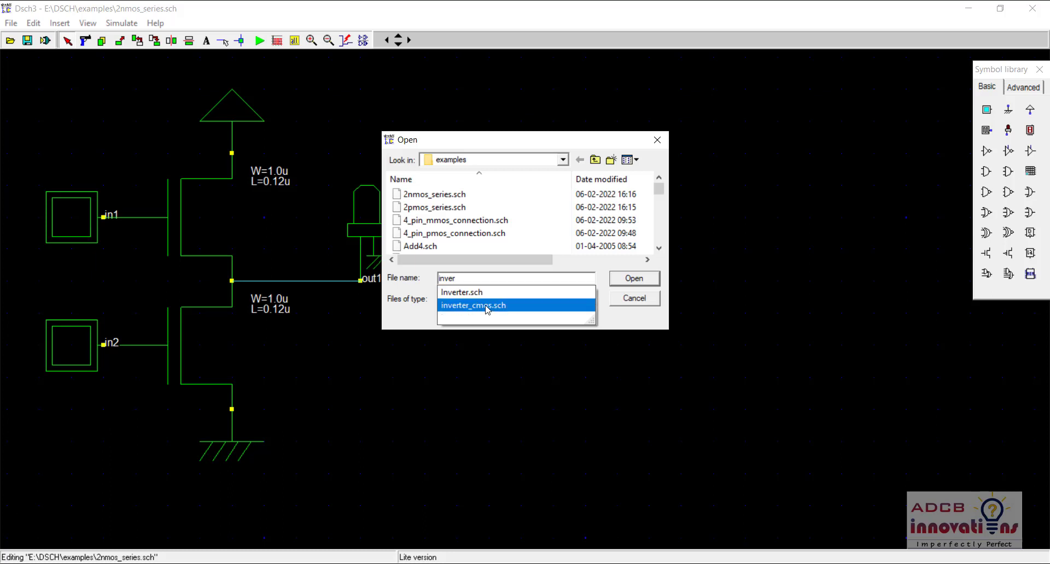
# Step: Open the schematic file inverter_cmos.sch from the examples folder
pyautogui.click(486, 308)
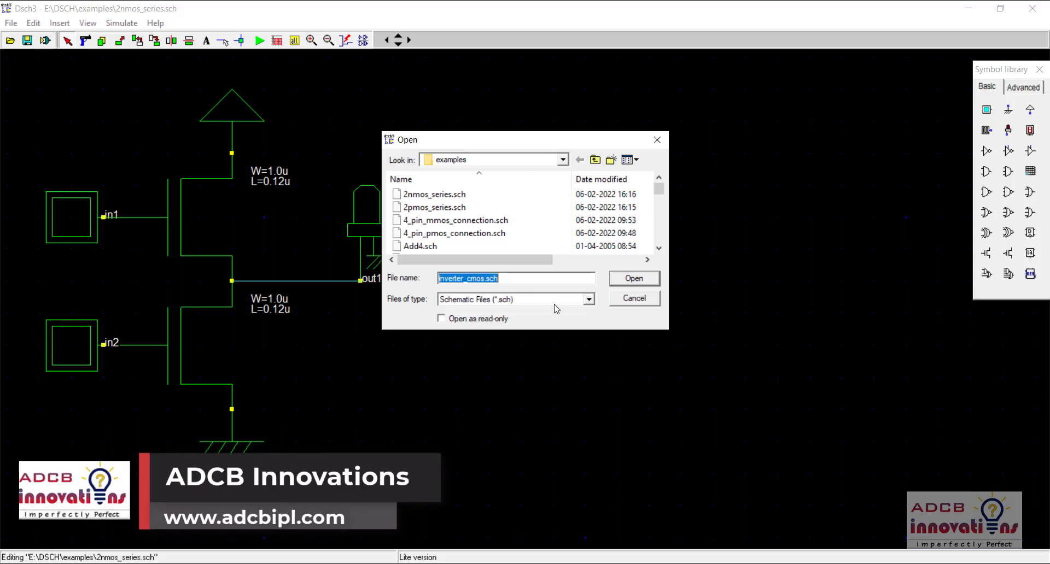
pyautogui.click(629, 280)
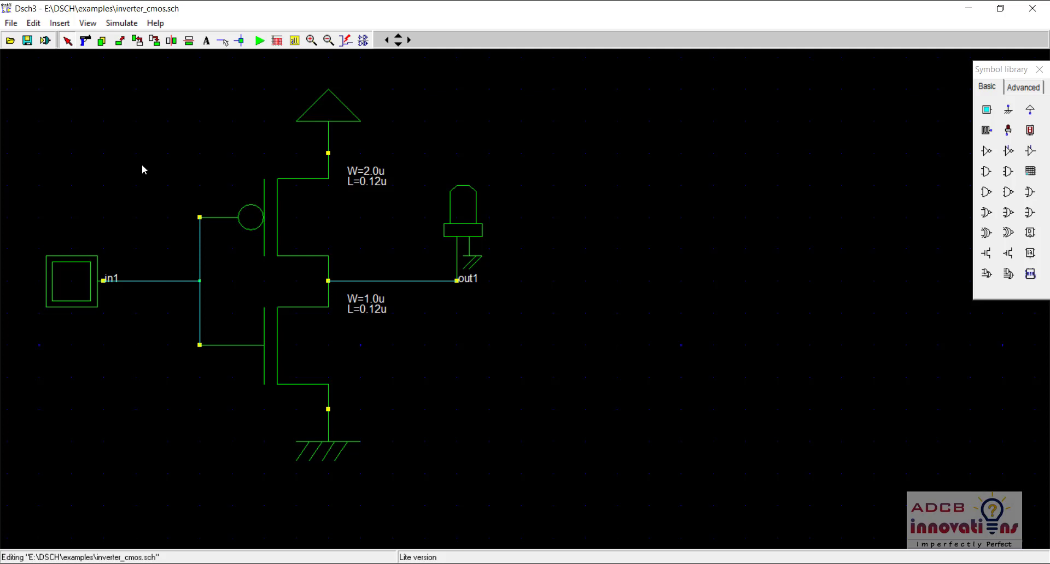
# Step: Start converting the inverter schematic into a new symbol and reposition the Schema to Symbol dialog over the drawing
pyautogui.click(12, 23)
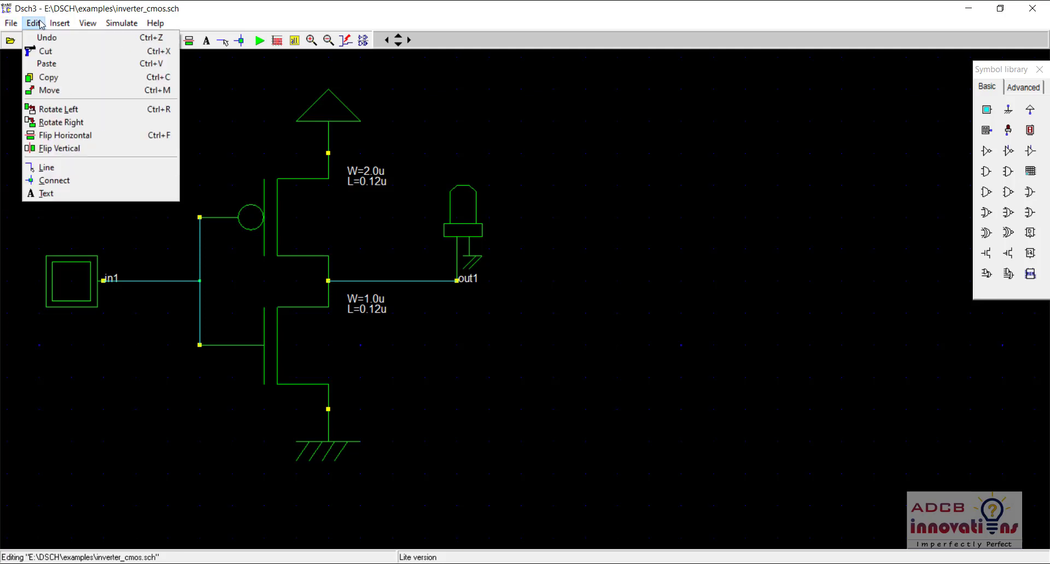
pyautogui.moveTo(66, 25)
pyautogui.moveTo(111, 27)
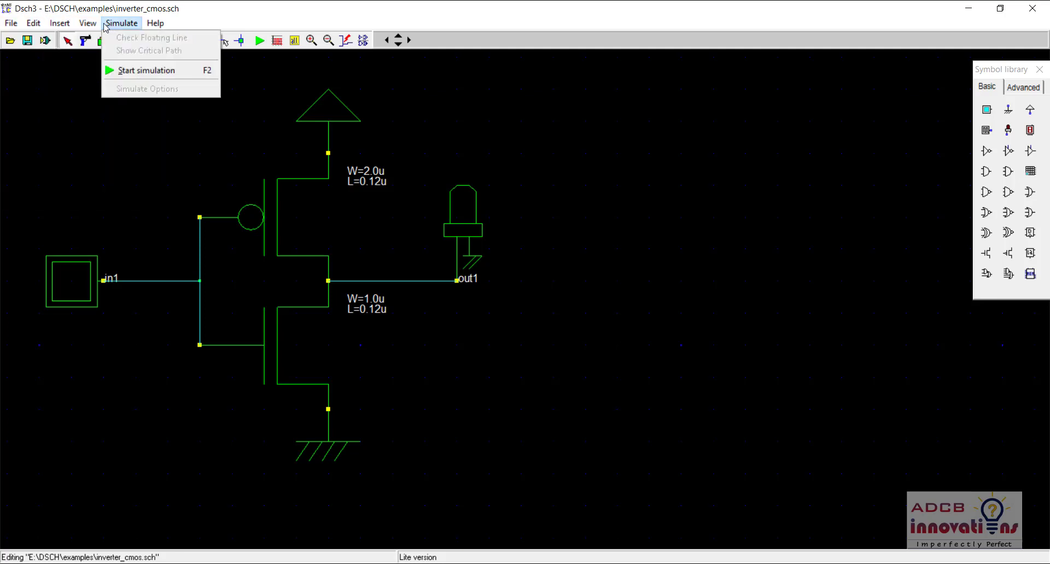
pyautogui.moveTo(4, 19)
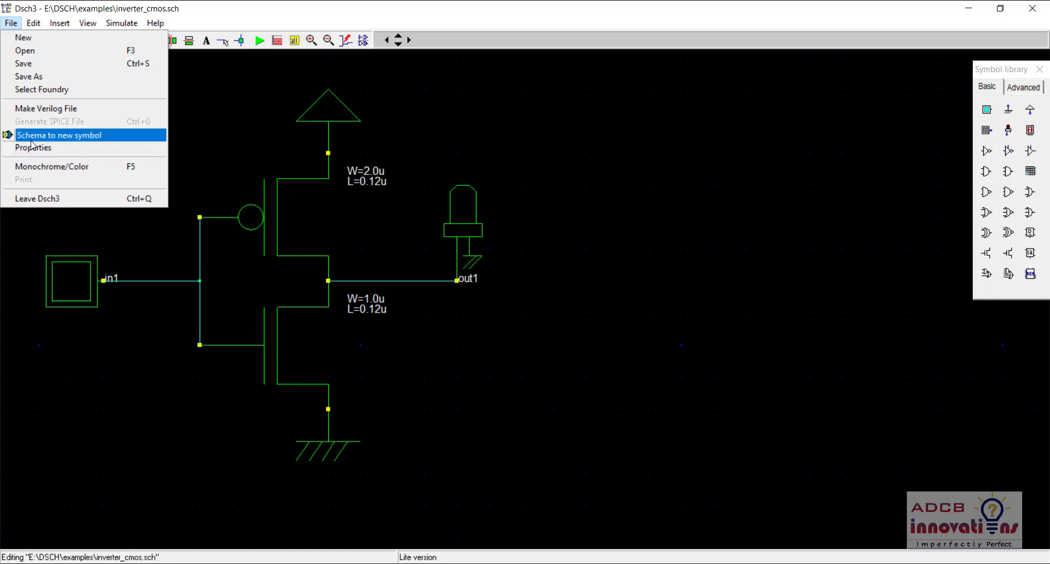
pyautogui.click(83, 140)
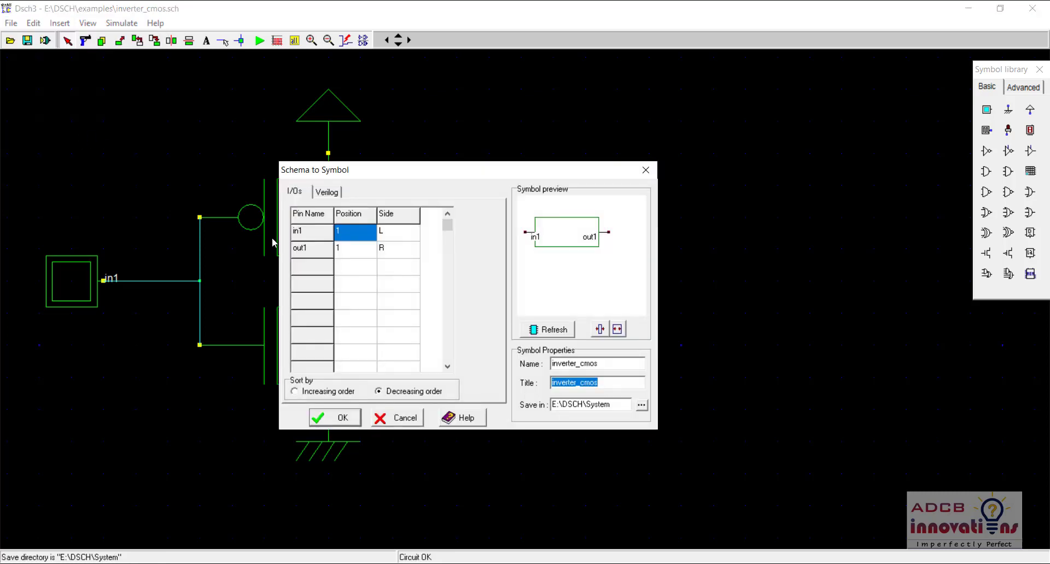
pyautogui.moveTo(399, 169); pyautogui.dragTo(613, 141)
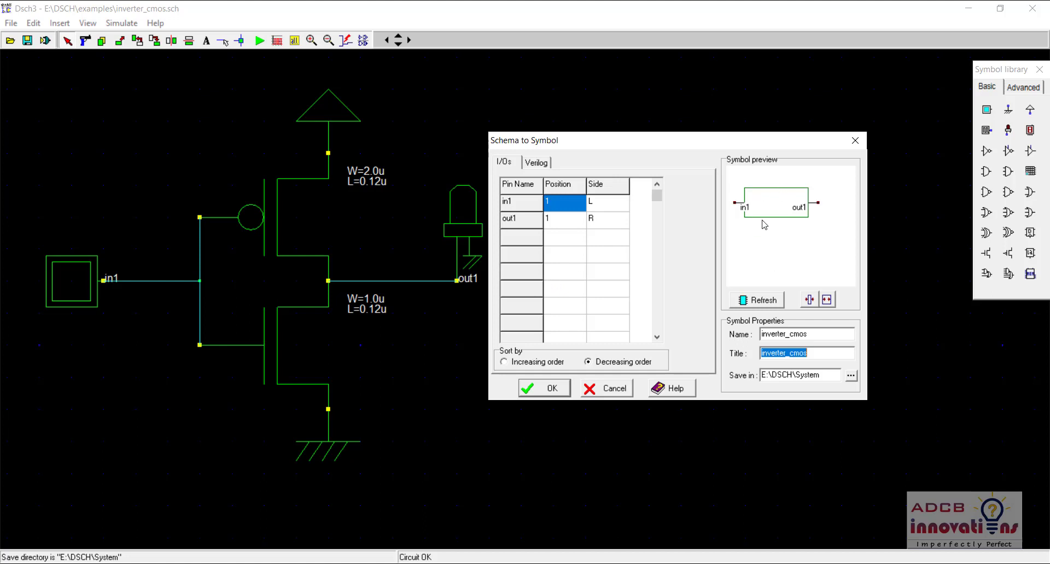
pyautogui.moveTo(690, 146); pyautogui.dragTo(558, 134)
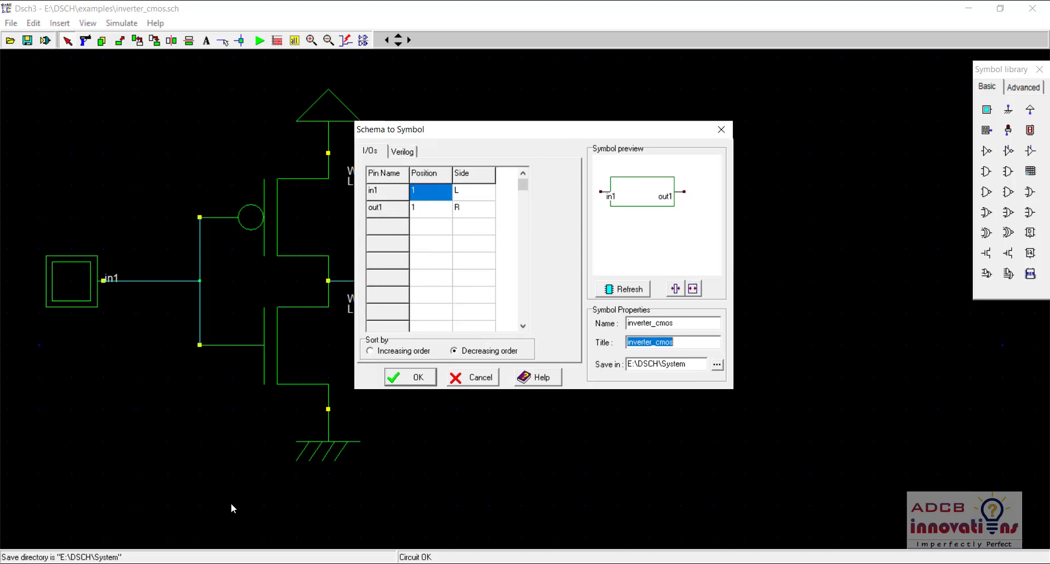
# Step: Launch the Windows Magnifier and enlarge the view of the Schema to Symbol dialog
pyautogui.write('magni')
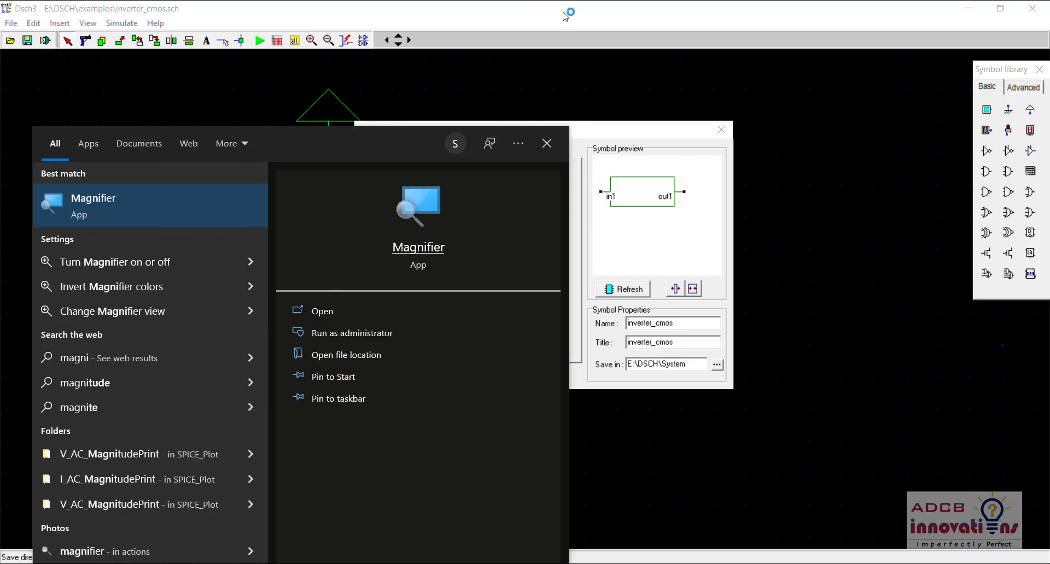
pyautogui.click(605, 137)
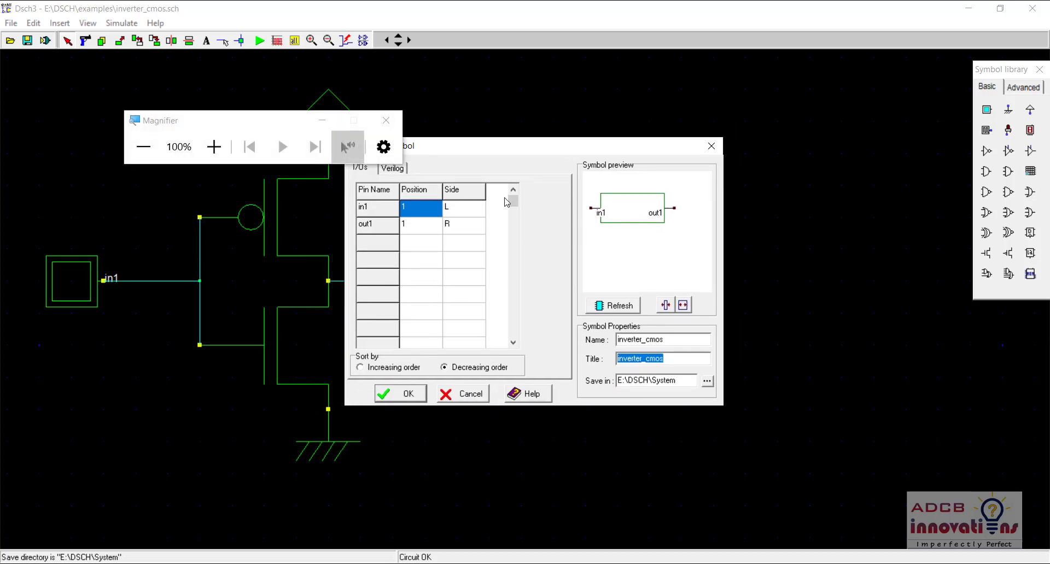
pyautogui.click(214, 147)
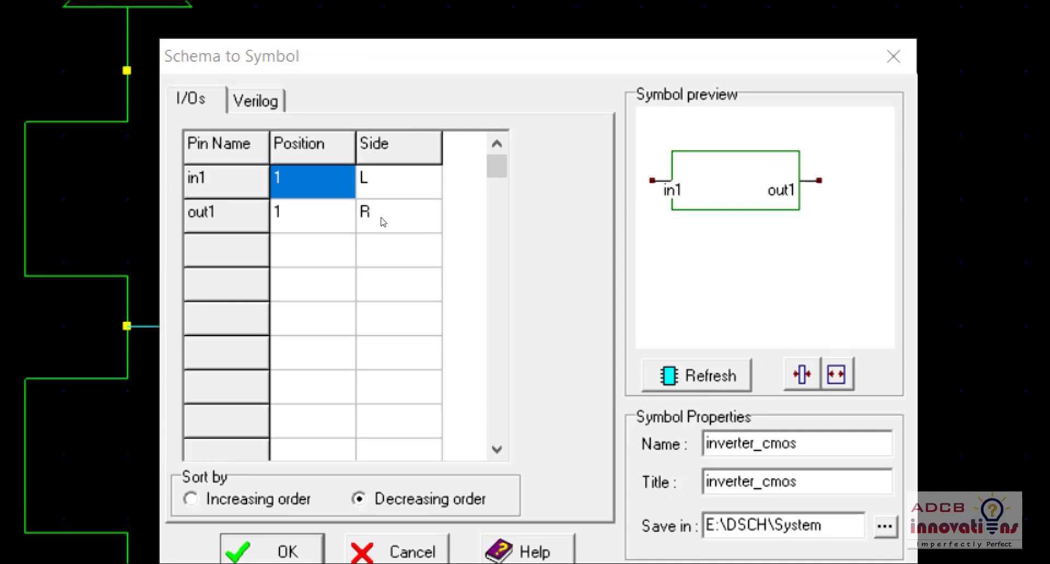
# Step: Try side R for pin in1 in the symbol's pin table and set it back to L
pyautogui.click(458, 211)
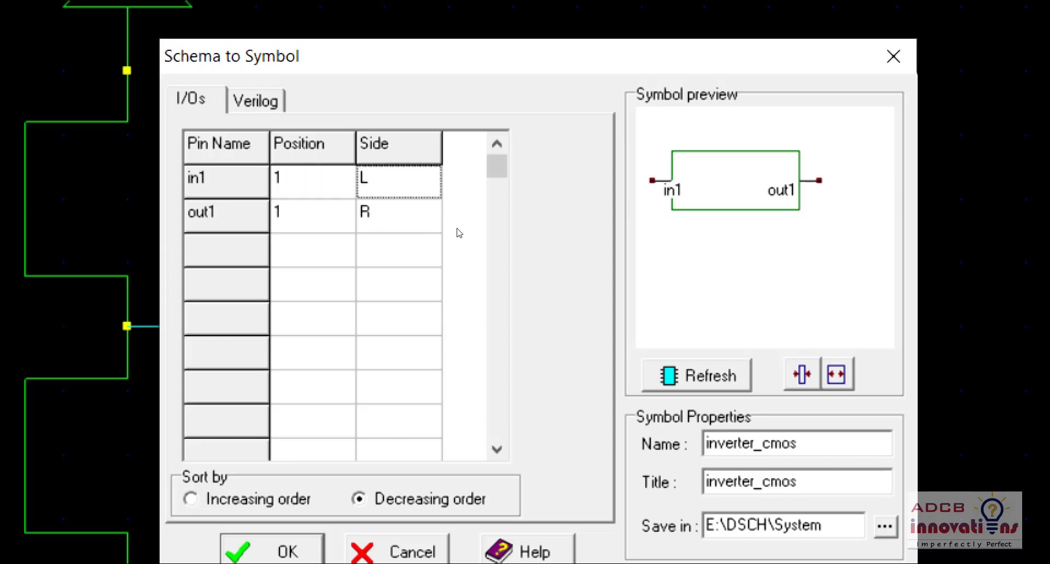
pyautogui.click(458, 230)
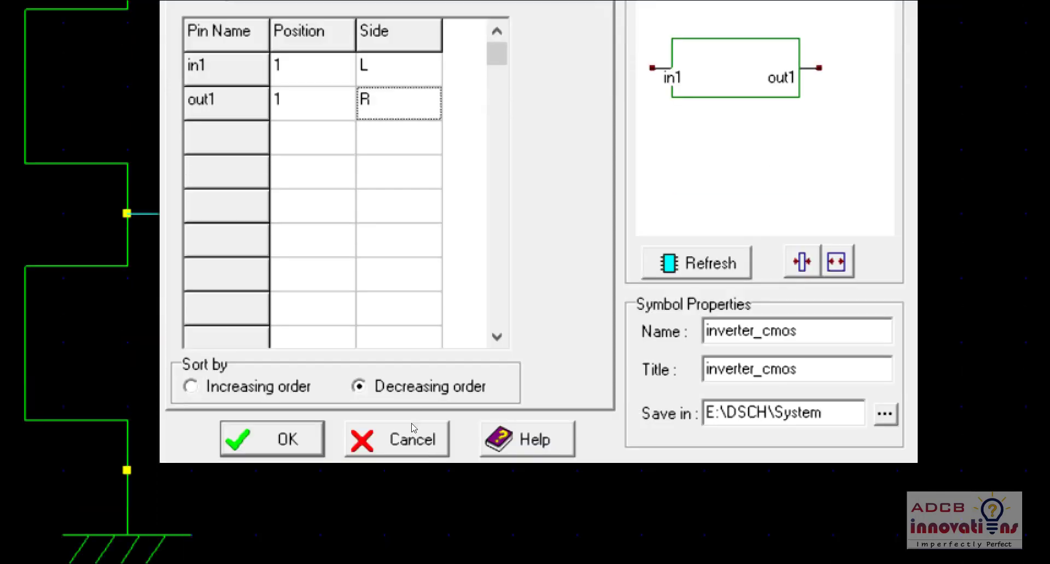
pyautogui.click(445, 367)
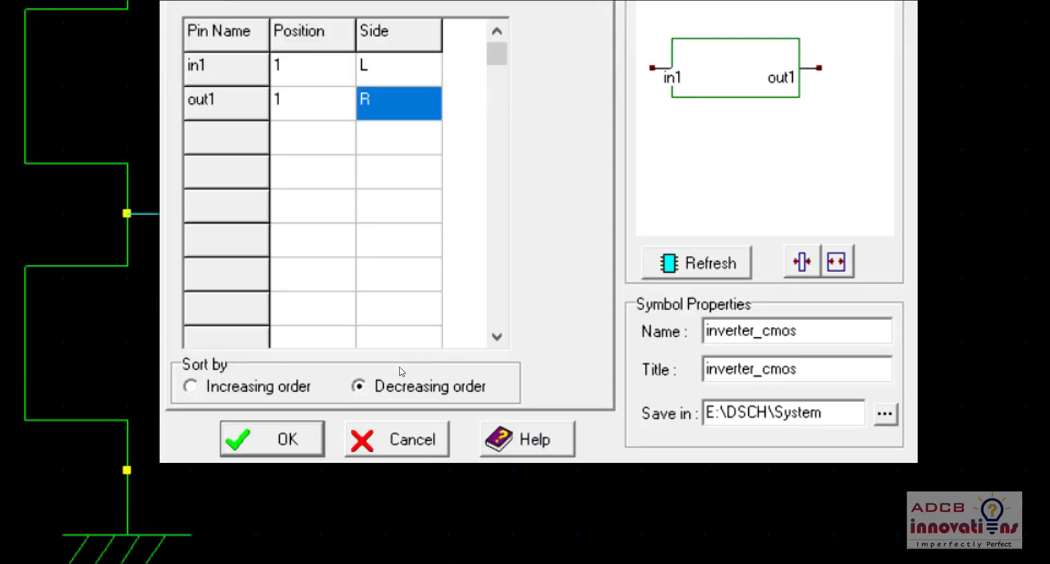
pyautogui.click(470, 370)
pyautogui.press('Up')
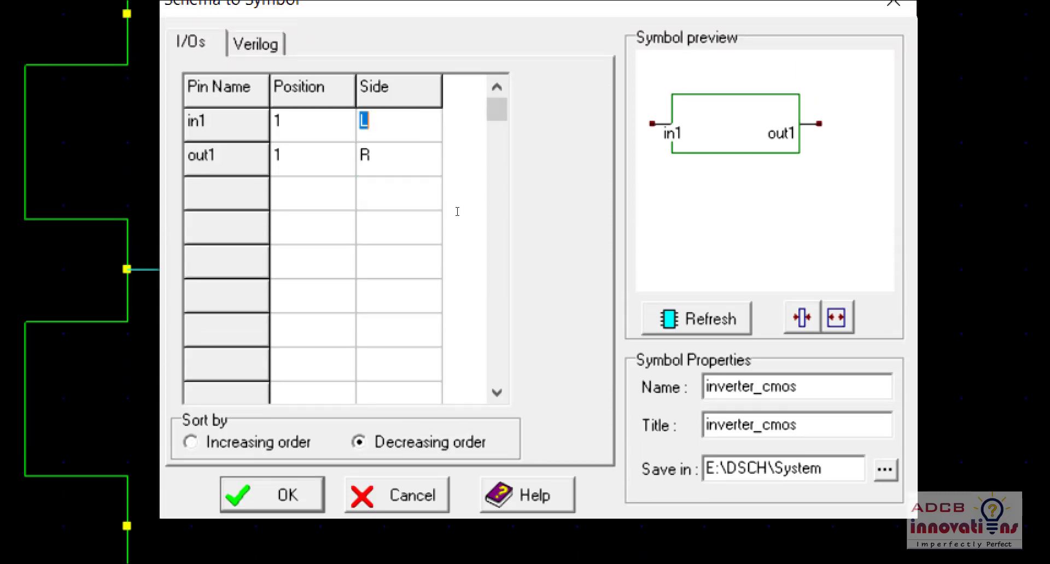
pyautogui.write('R')
pyautogui.press('Return')
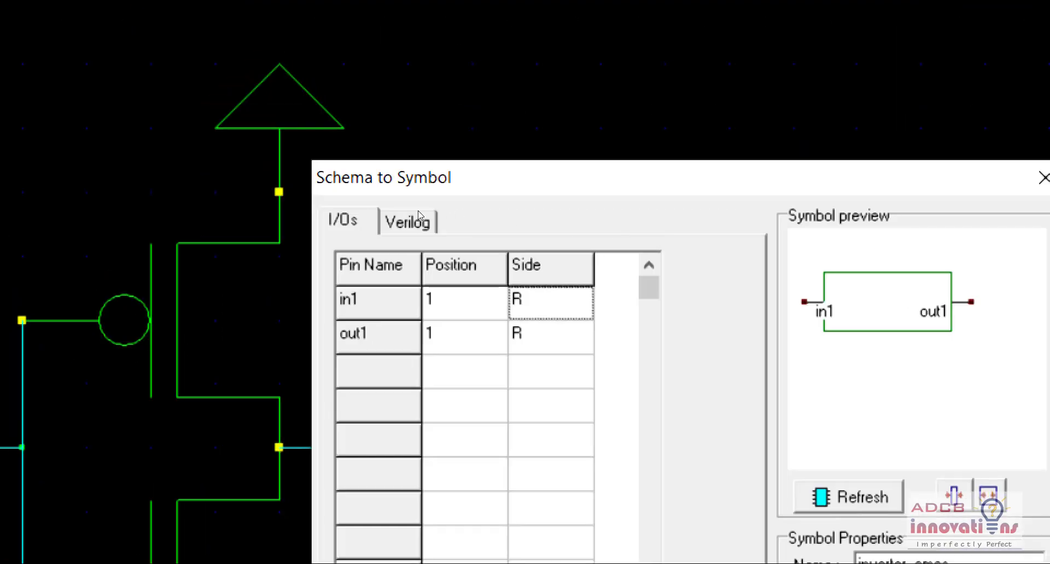
pyautogui.press('Return')
pyautogui.write('L')
pyautogui.press('Return')
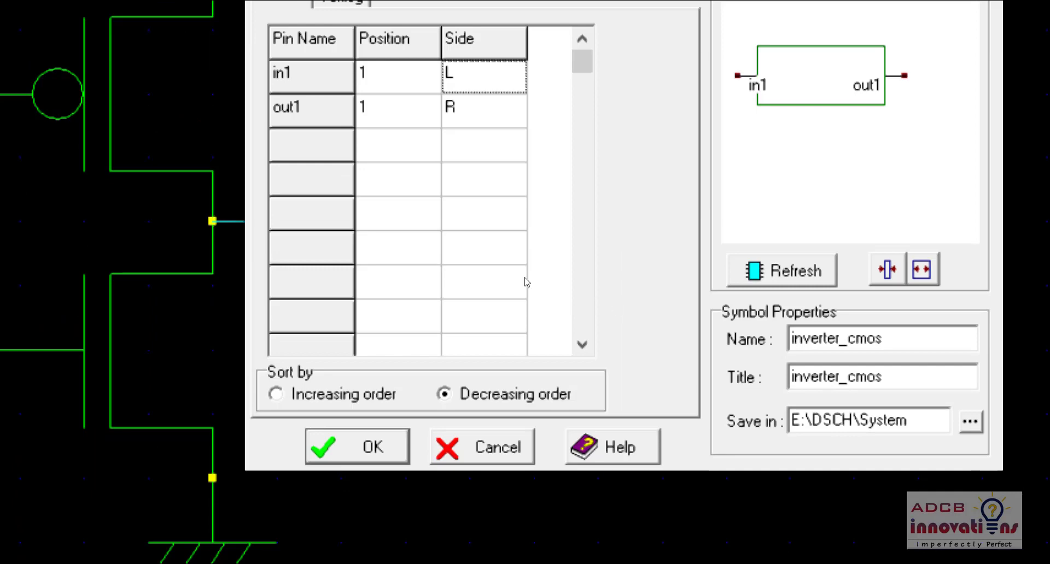
# Step: Preview the symbol with pin in1 on side R and return that pin to side L
pyautogui.press('Return')
pyautogui.write('R')
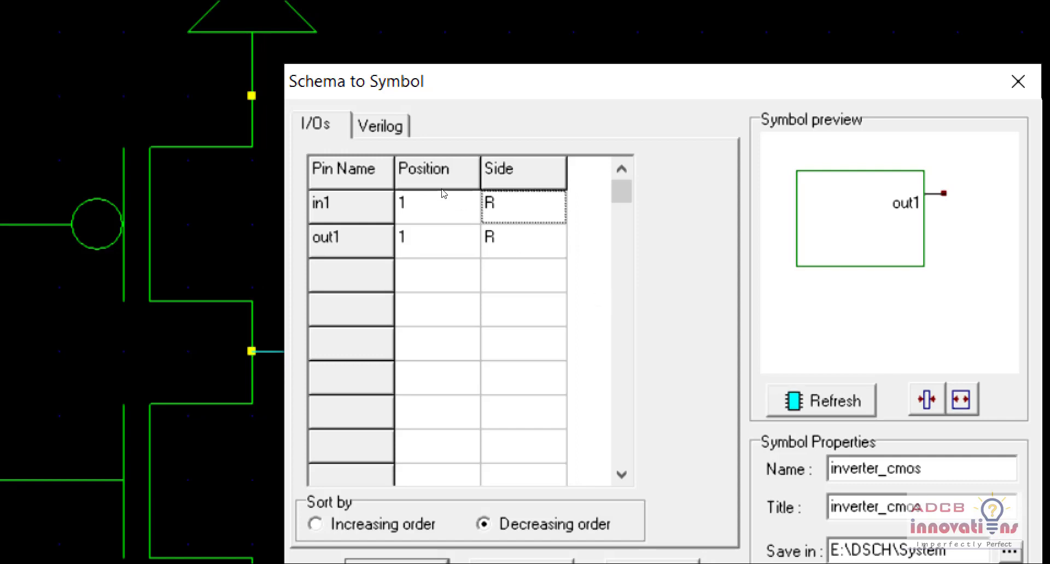
pyautogui.write('L')
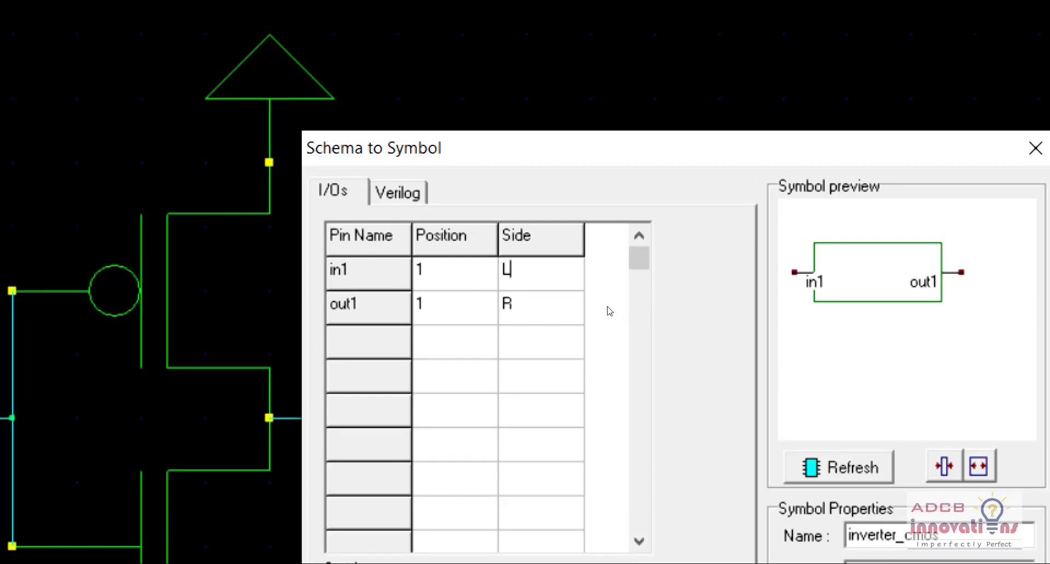
# Step: Swap the pin sides by setting out1 to L and in1 to R, and preview the symbol
pyautogui.press('Down')
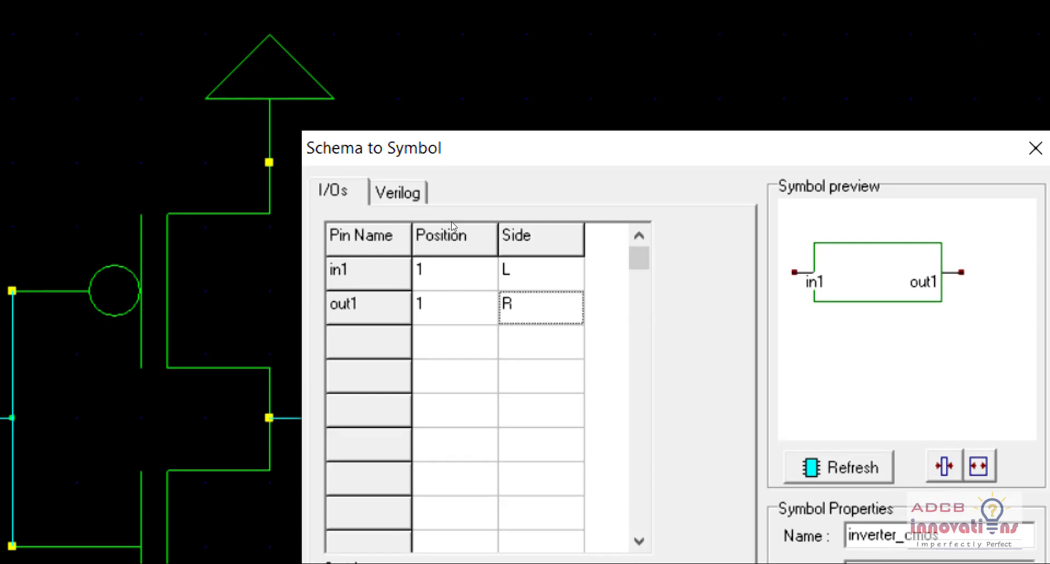
pyautogui.write('L')
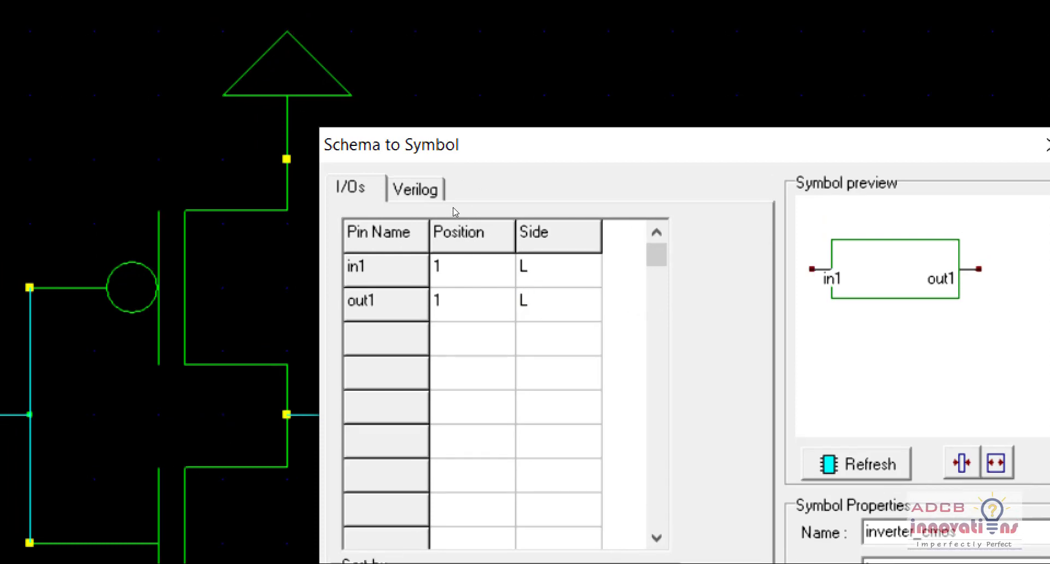
pyautogui.press('Up')
pyautogui.write('R')
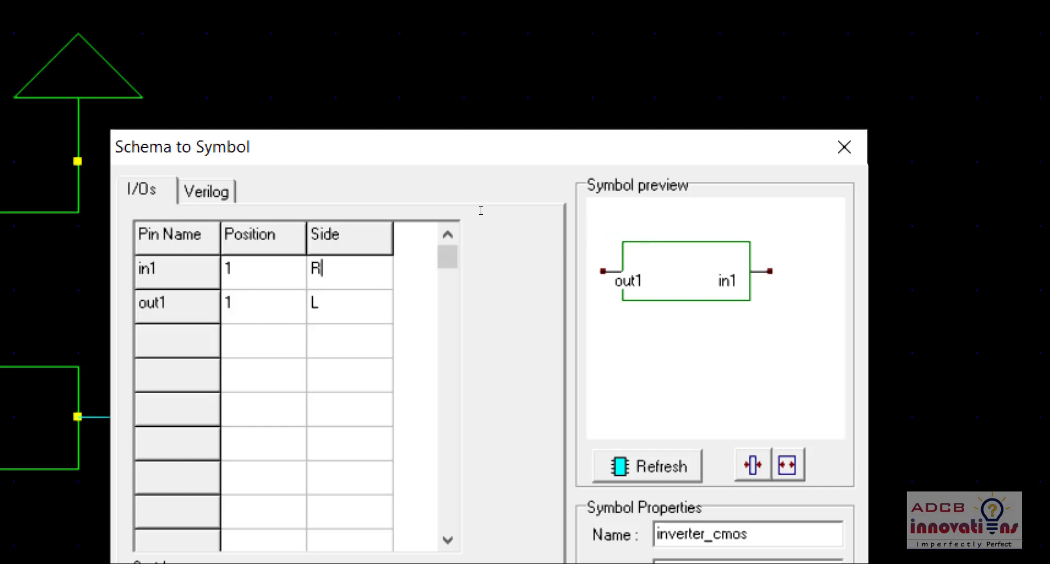
# Step: Restore pin in1 to side L and out1 to side R, and refresh the symbol preview
pyautogui.hotkey('shift', 'Left')
pyautogui.write('L')
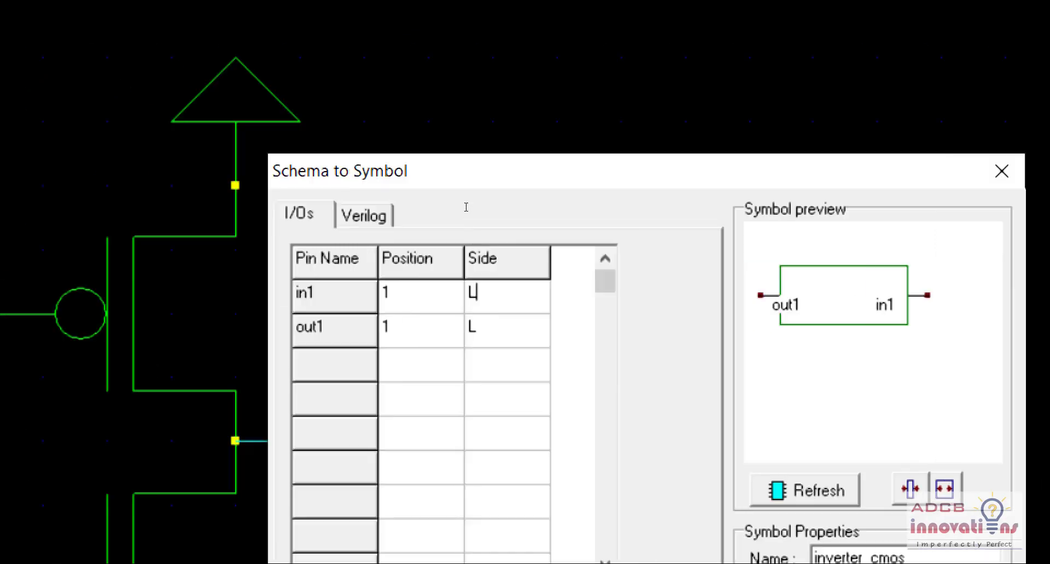
pyautogui.press('Return')
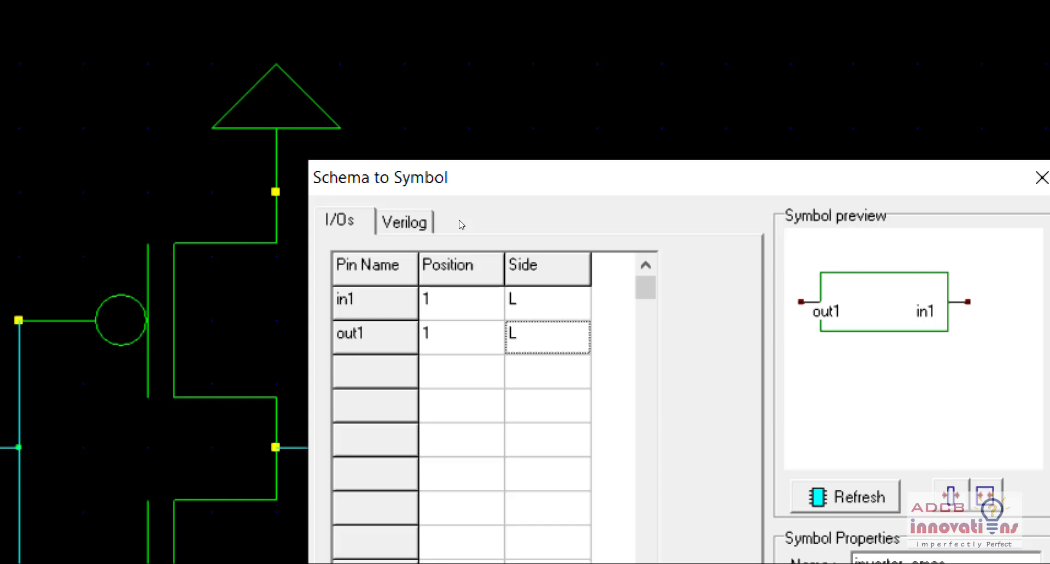
pyautogui.press('F2')
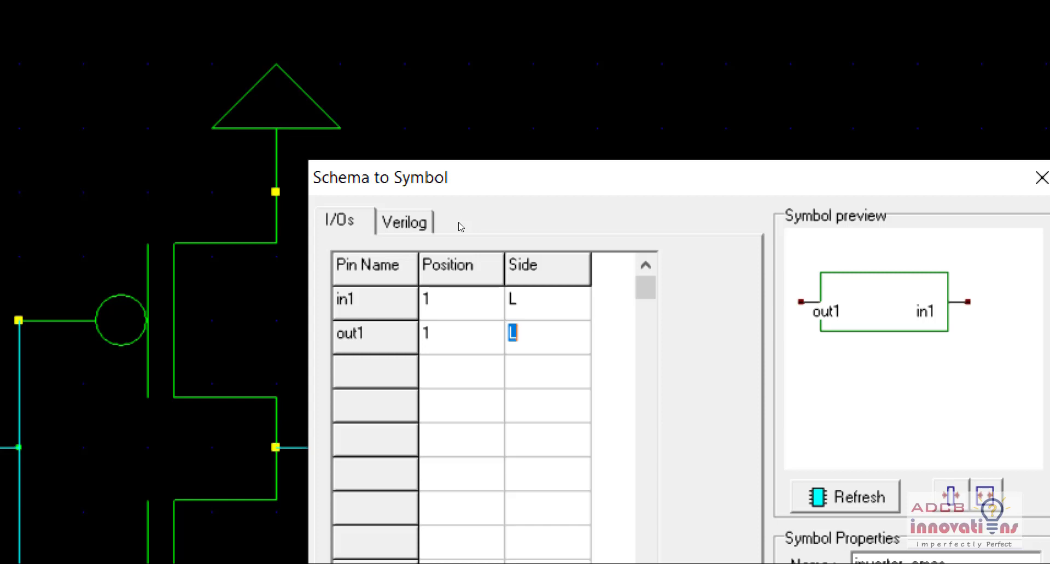
pyautogui.write('R')
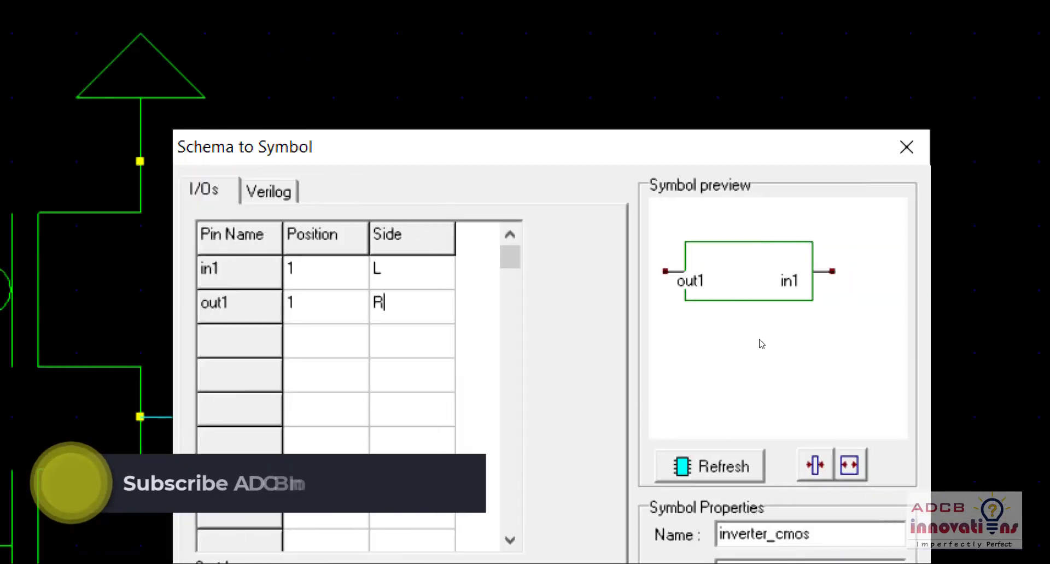
pyautogui.click(701, 463)
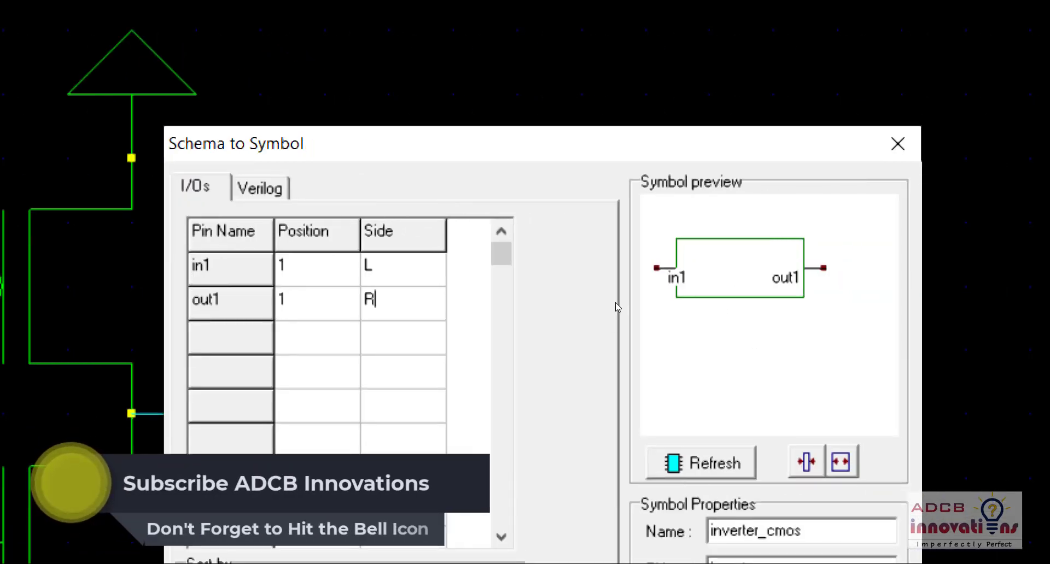
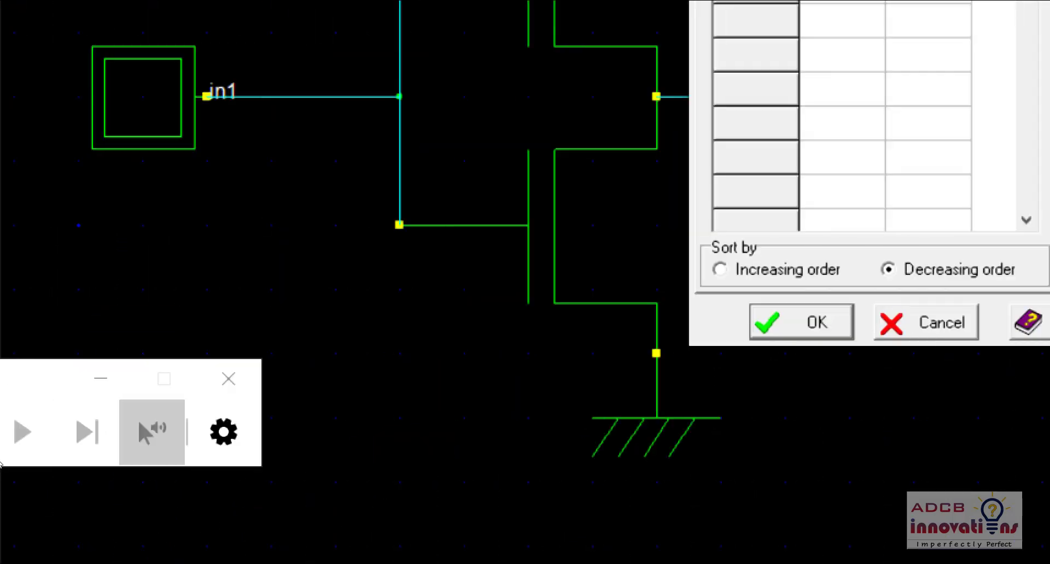
# Step: Return the screen magnification to 100% and save the symbol as inverter_cmos in E:\DSCH\System
pyautogui.click(11, 300)
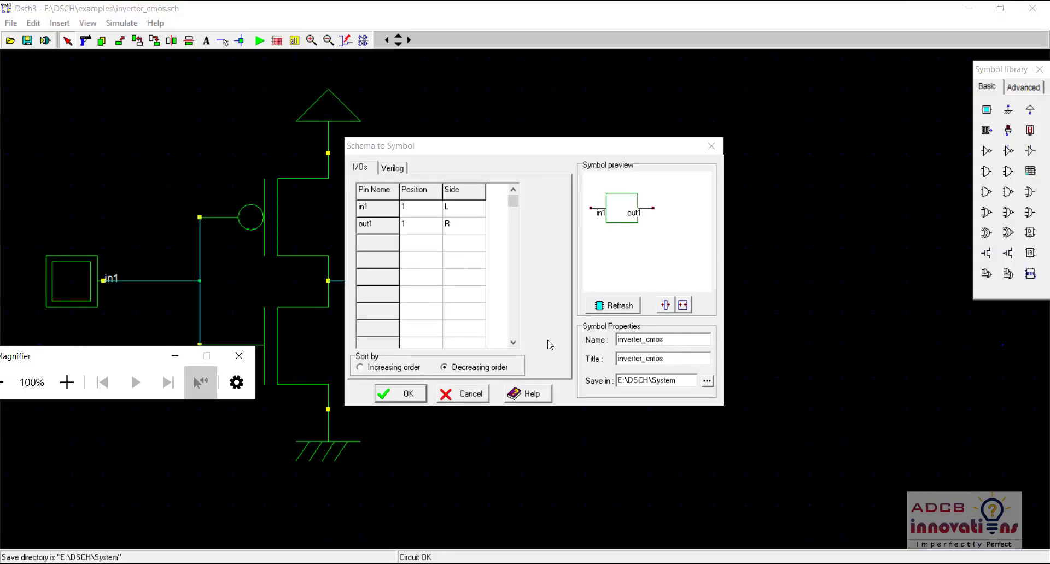
pyautogui.click(402, 395)
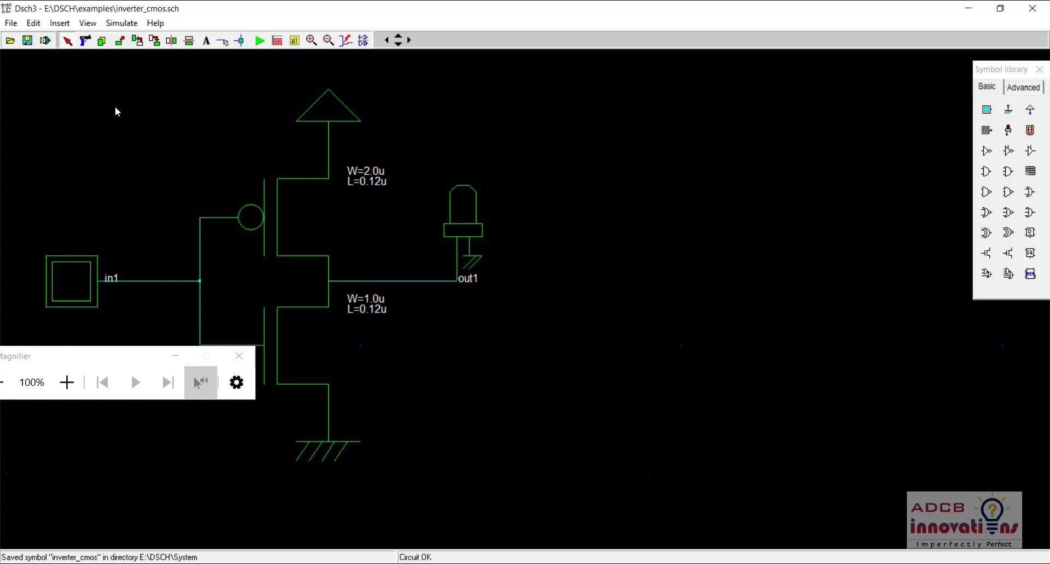
# Step: Start inserting a user symbol (.SYM) into the inverter_cmos.sch schematic
pyautogui.click(12, 24)
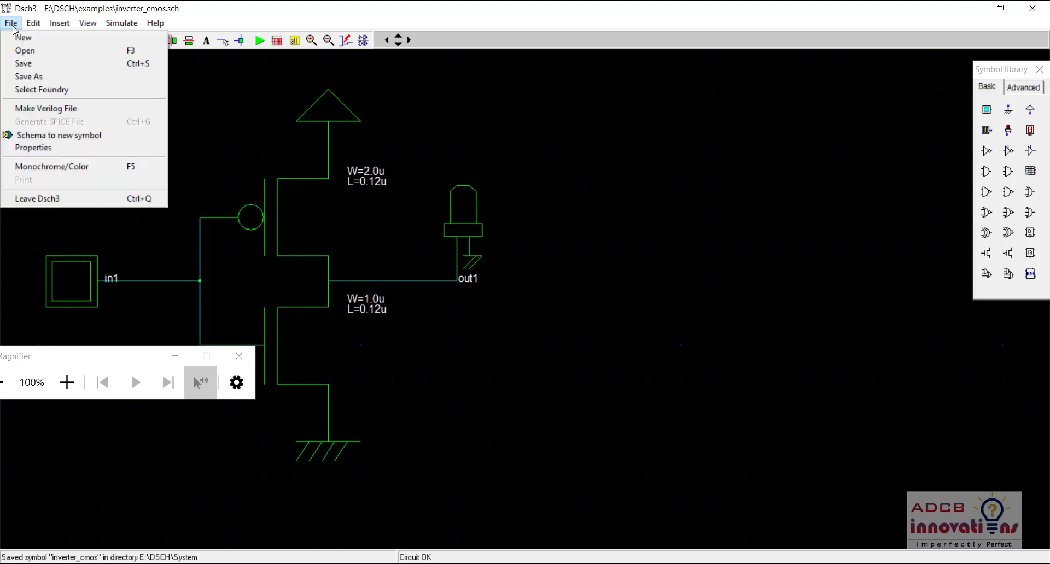
pyautogui.moveTo(59, 27)
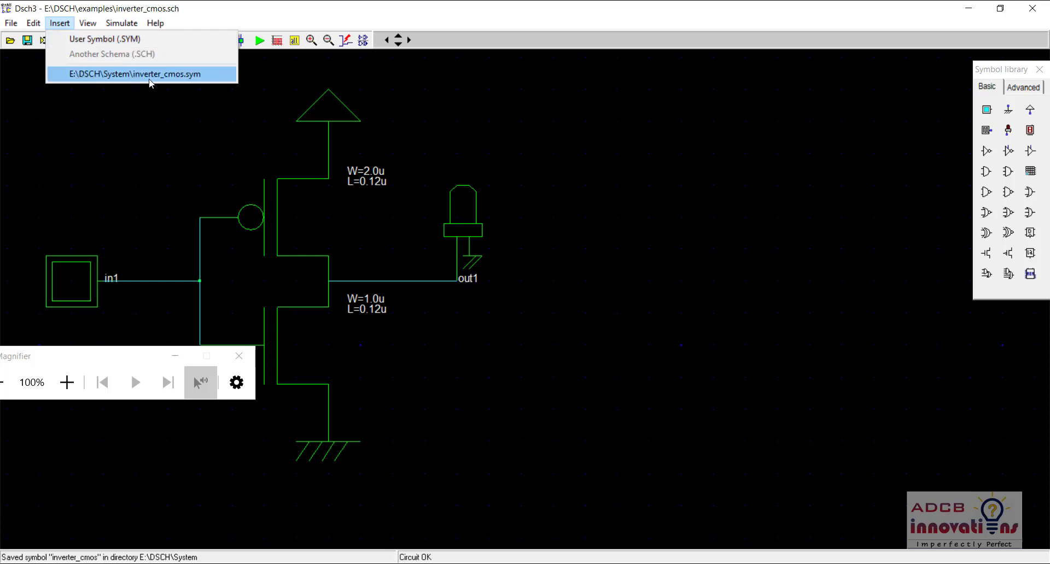
pyautogui.click(163, 45)
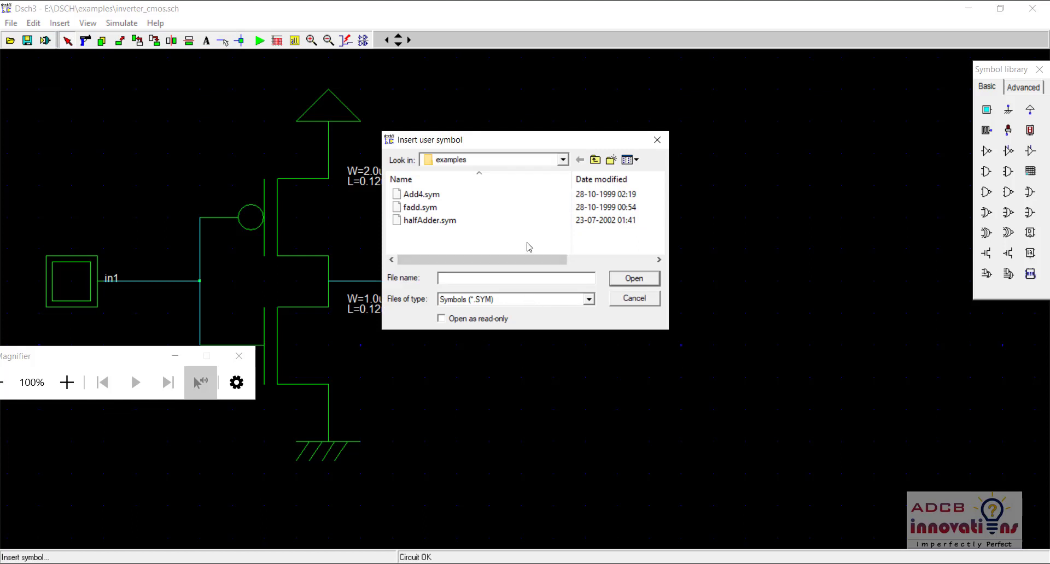
pyautogui.click(589, 299)
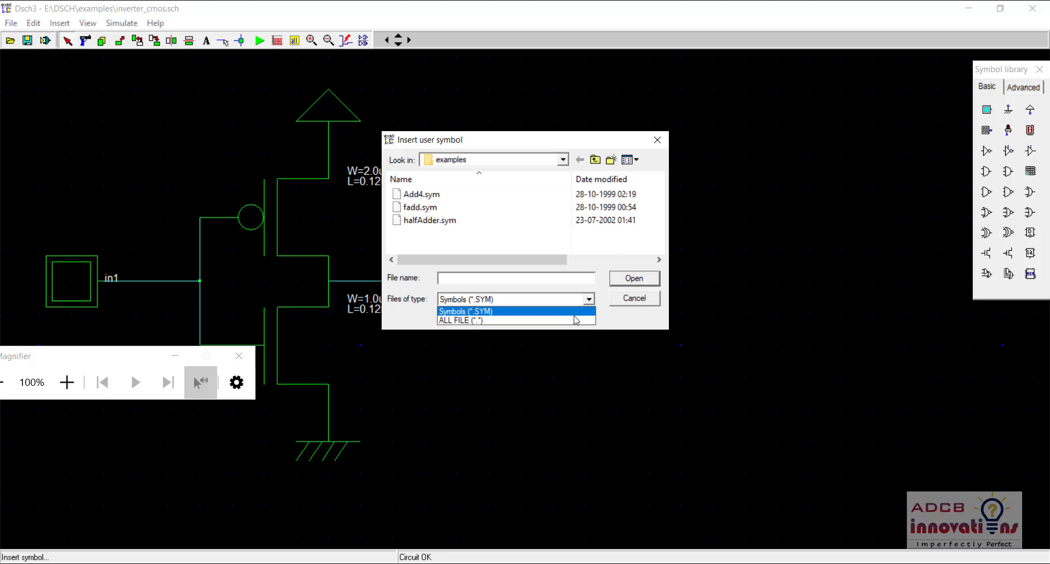
pyautogui.click(576, 321)
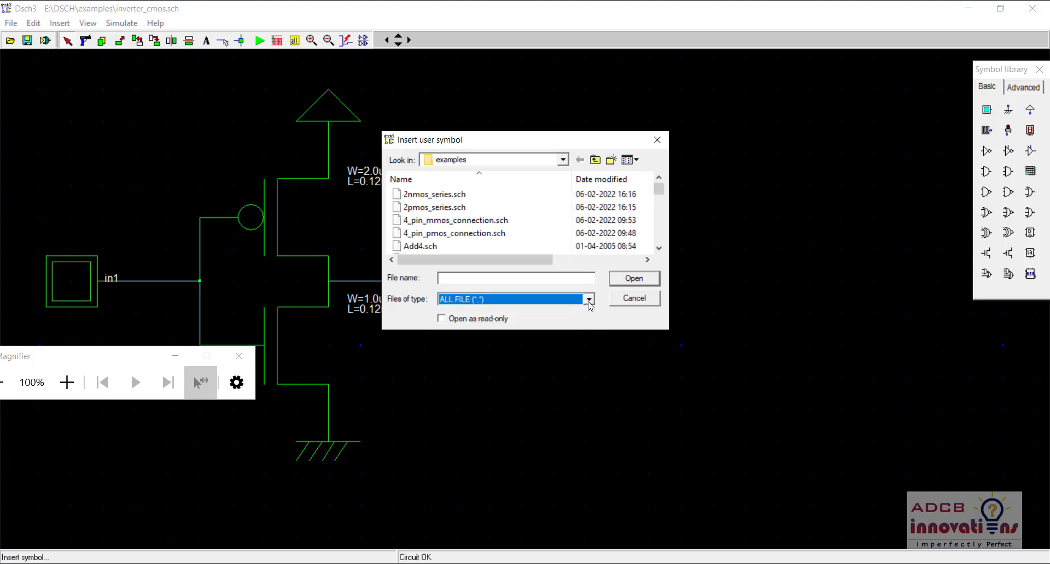
pyautogui.click(586, 303)
pyautogui.click(584, 311)
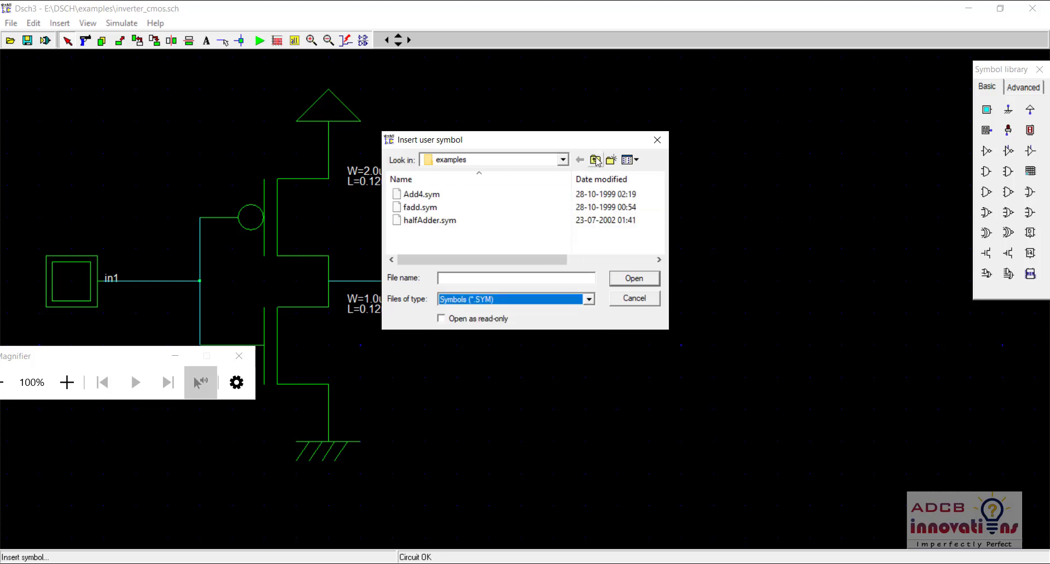
pyautogui.click(596, 159)
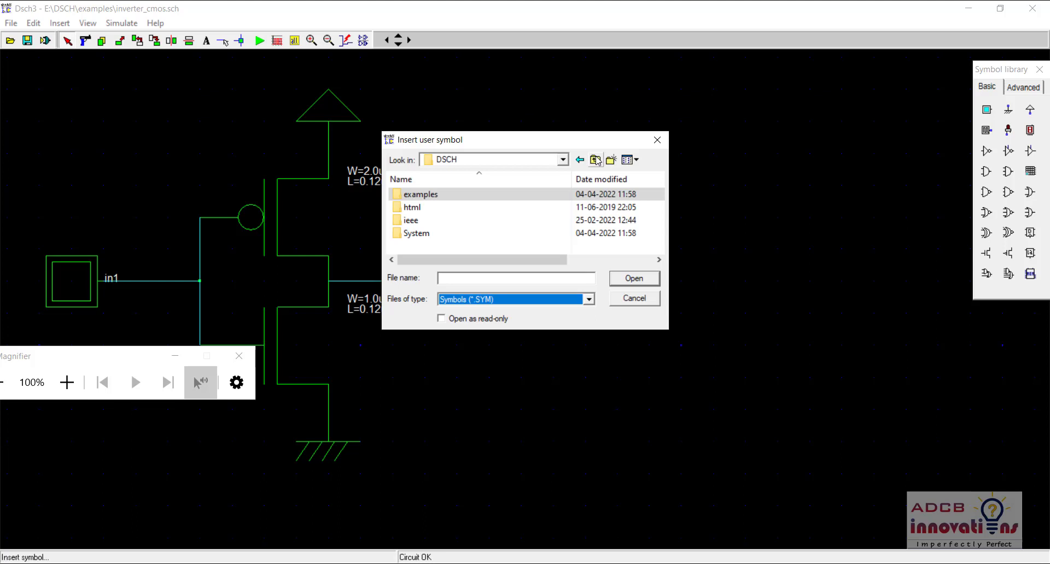
pyautogui.doubleClick(516, 225)
pyautogui.click(508, 283)
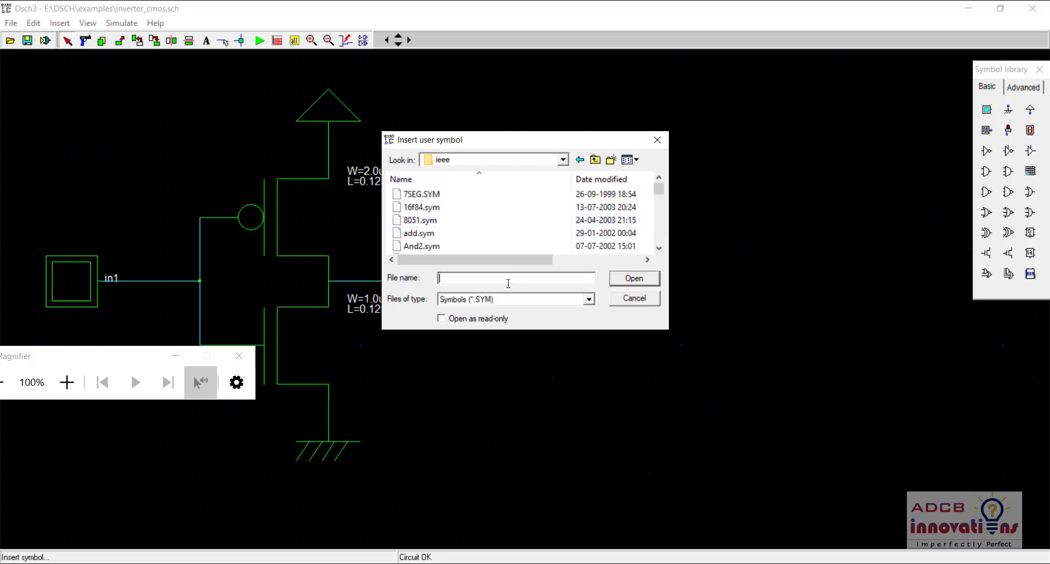
pyautogui.write('INver')
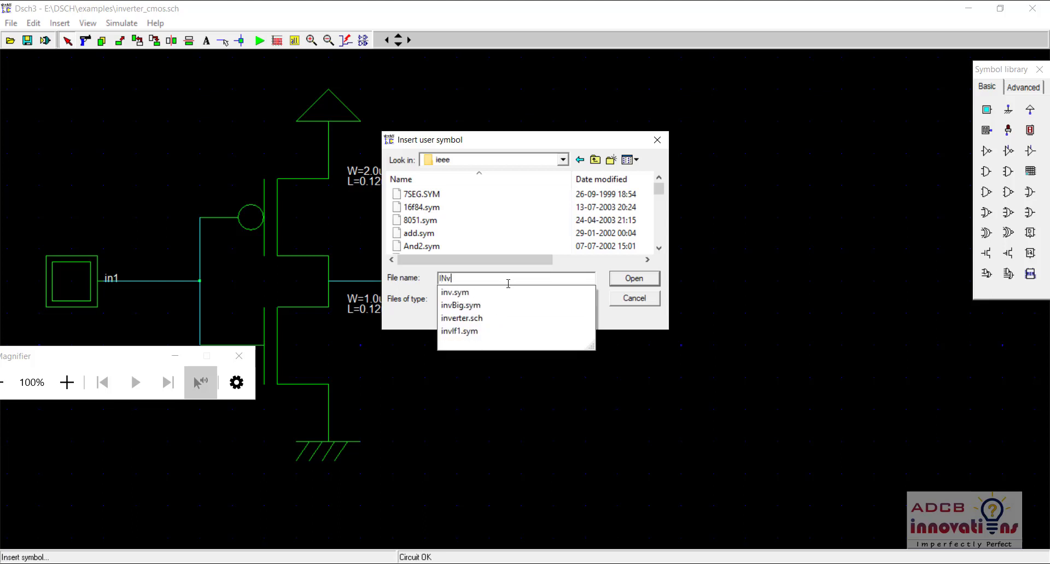
# Step: Insert inverter_cmos.sym from the DSCH\System folder and place it in the empty area beside the transistor circuit
pyautogui.click(595, 159)
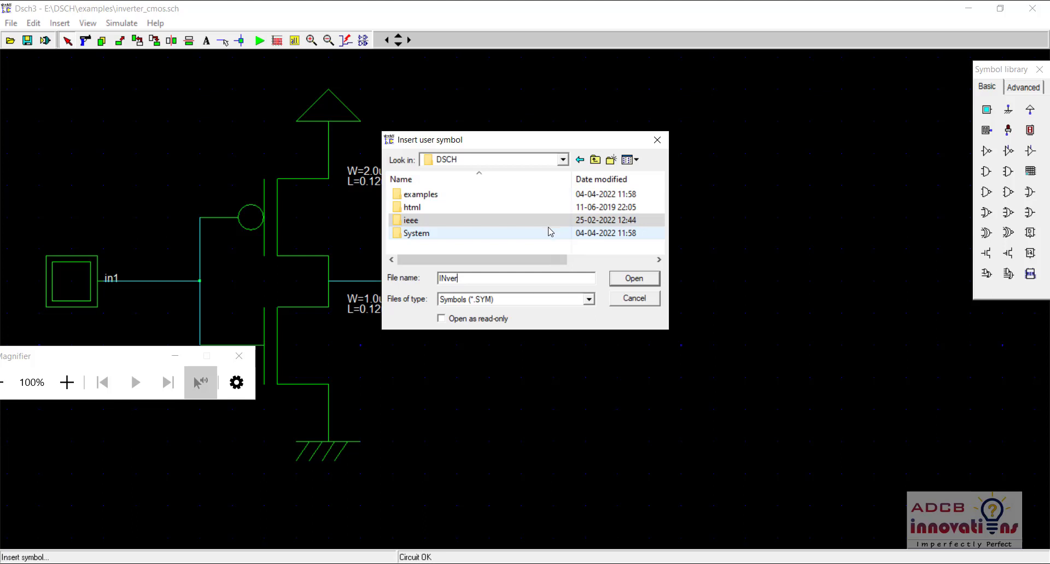
pyautogui.doubleClick(550, 231)
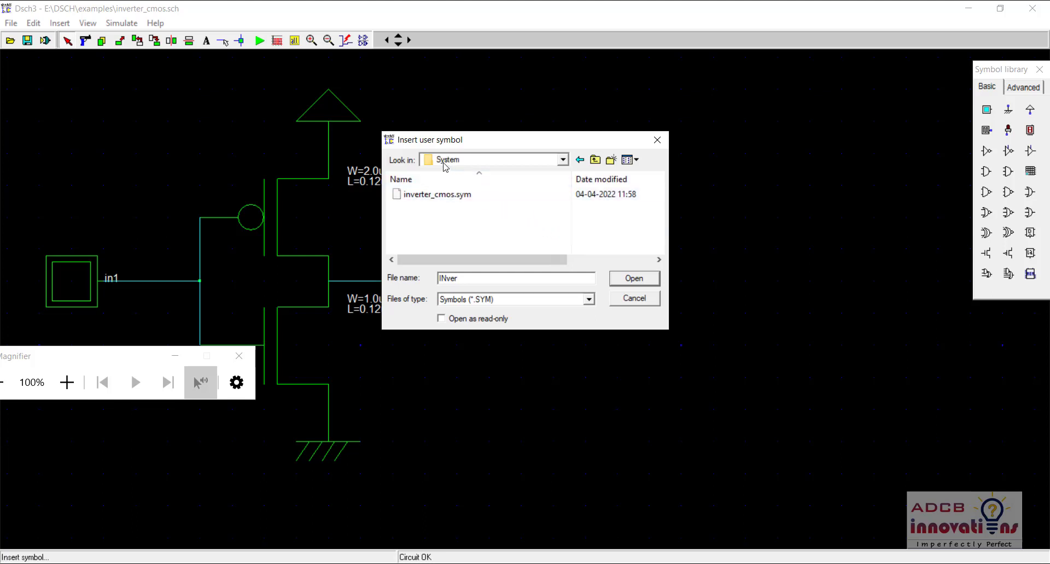
pyautogui.click(441, 197)
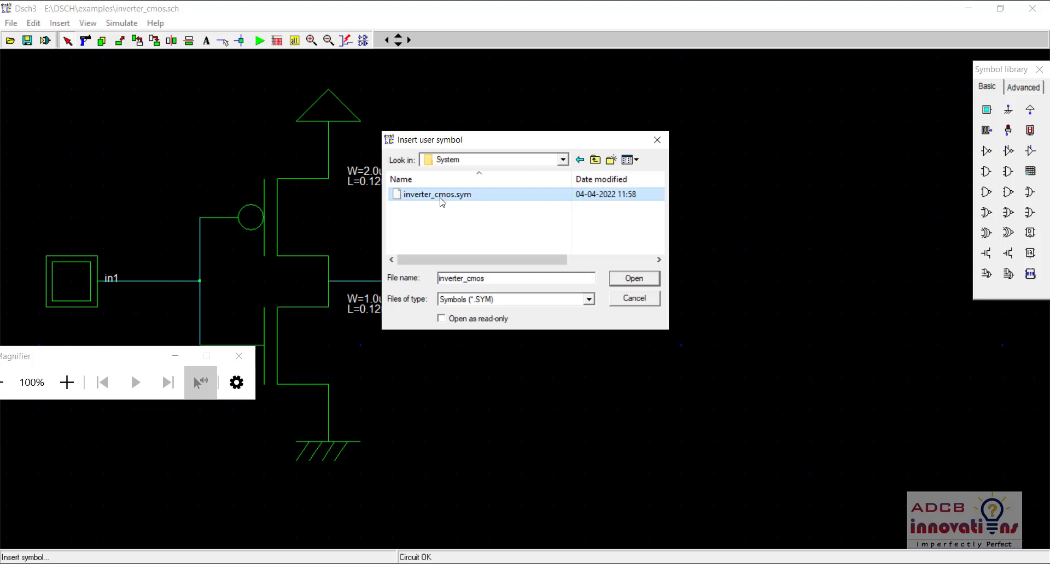
pyautogui.click(629, 282)
pyautogui.click(803, 335)
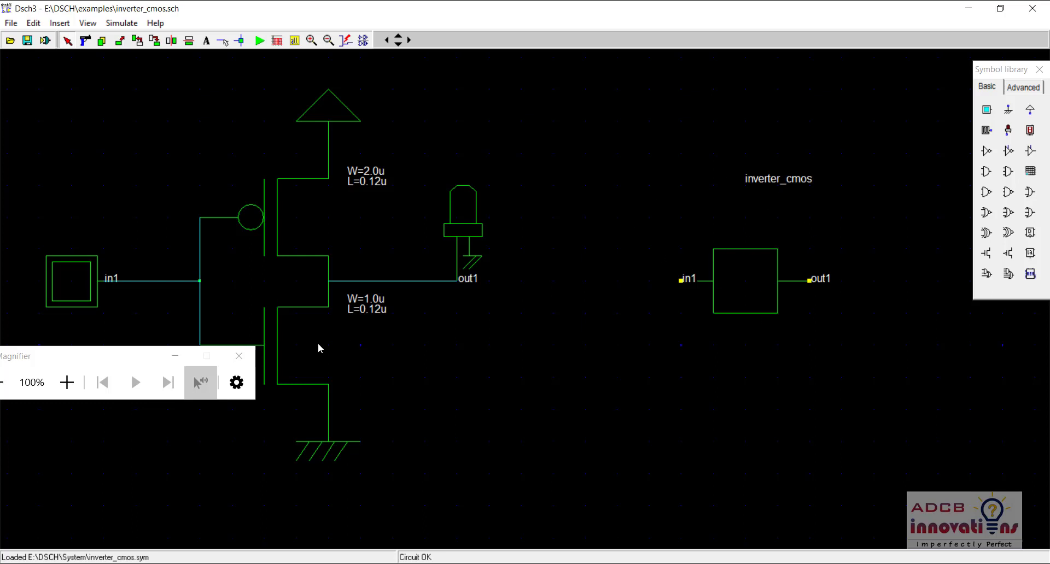
# Step: Close the Magnifier and move the inverter_cmos symbol closer to the transistor circuit
pyautogui.click(239, 356)
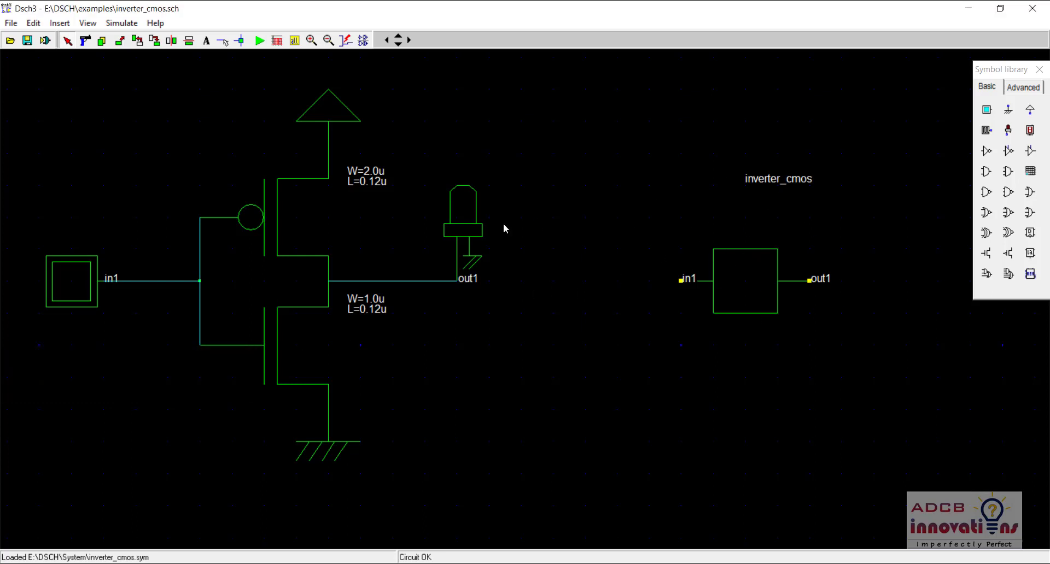
pyautogui.click(183, 342)
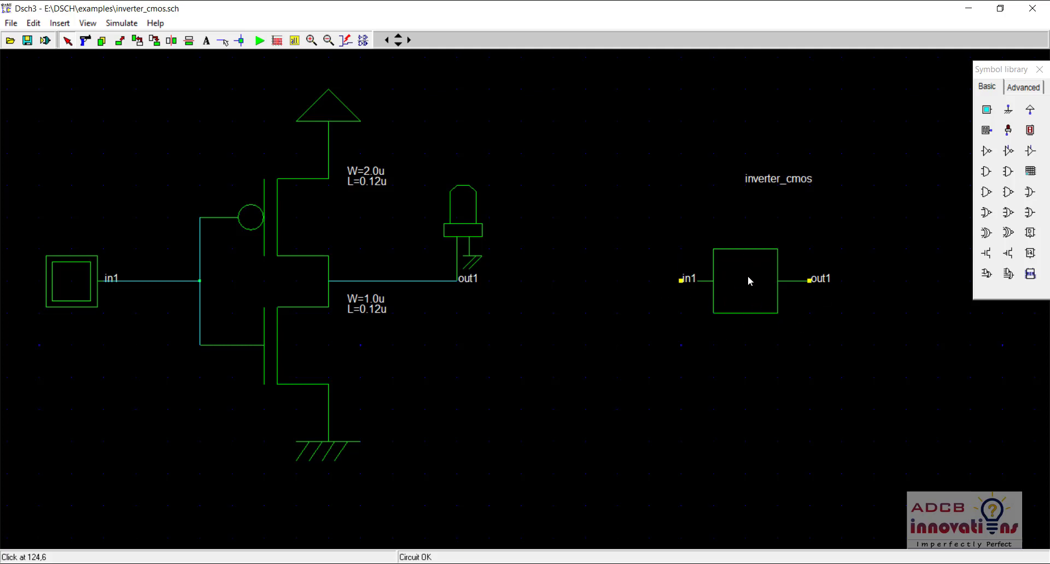
pyautogui.moveTo(748, 276); pyautogui.dragTo(695, 239)
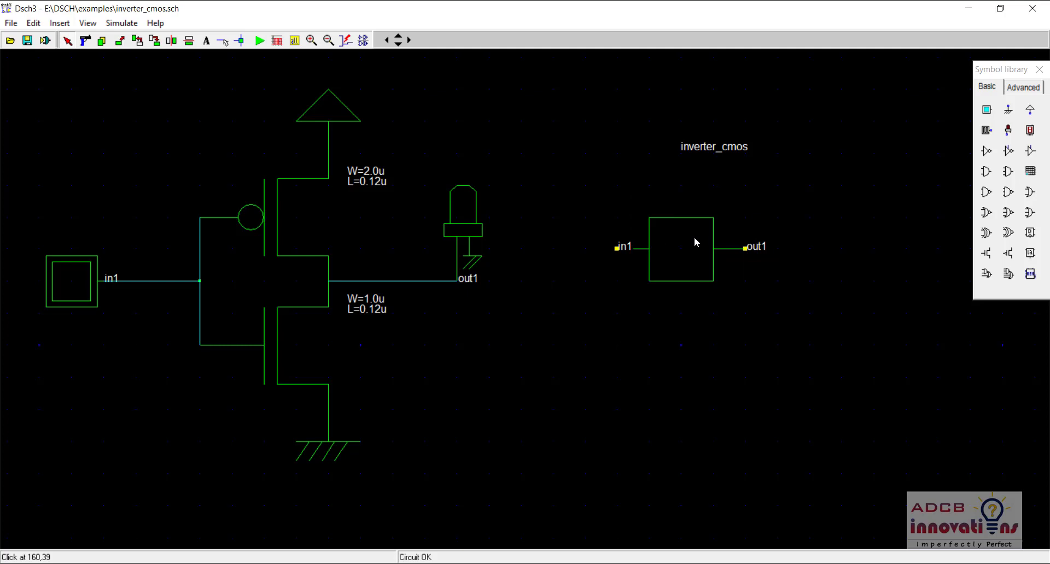
# Step: Try to add a button symbol, and set the symbol library directory to E:\DSCH in the schematic properties
pyautogui.click(987, 110)
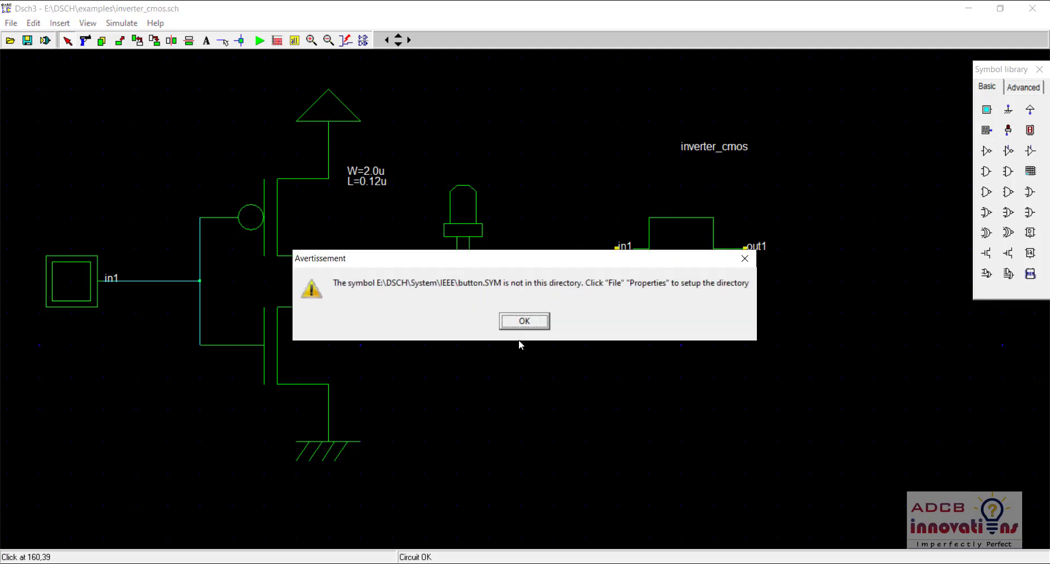
pyautogui.click(524, 322)
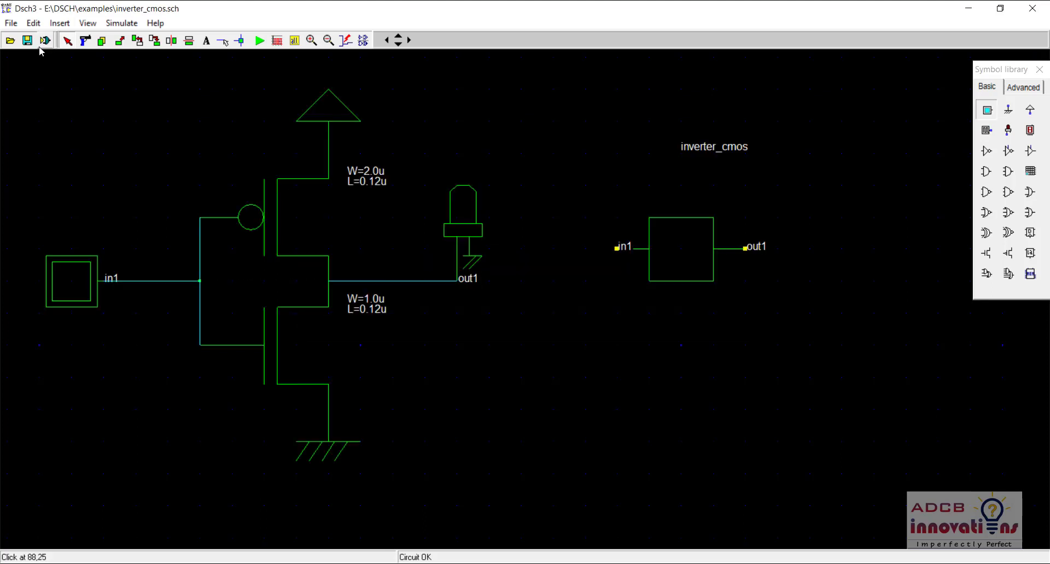
pyautogui.click(12, 24)
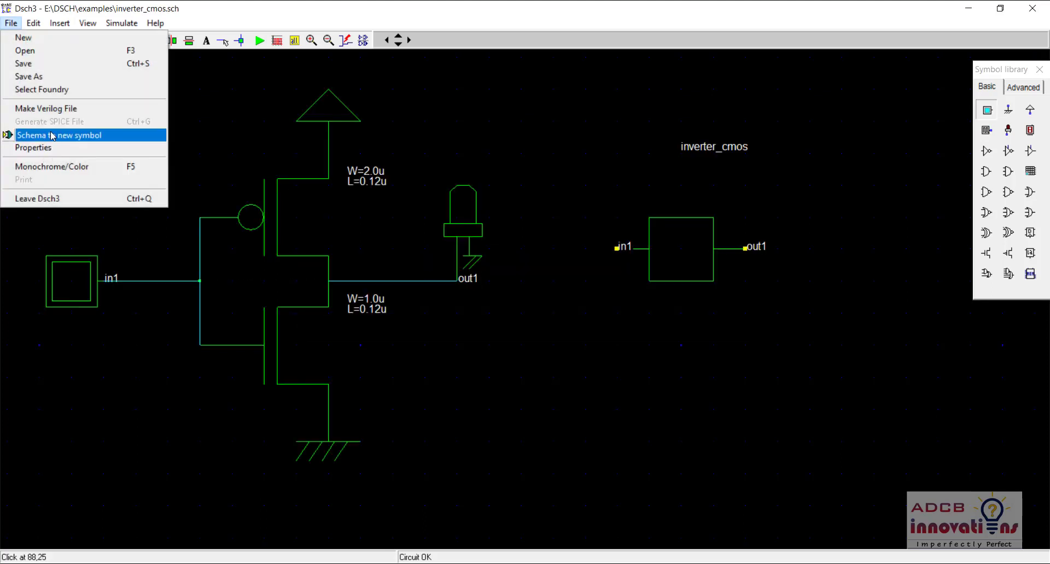
pyautogui.click(49, 150)
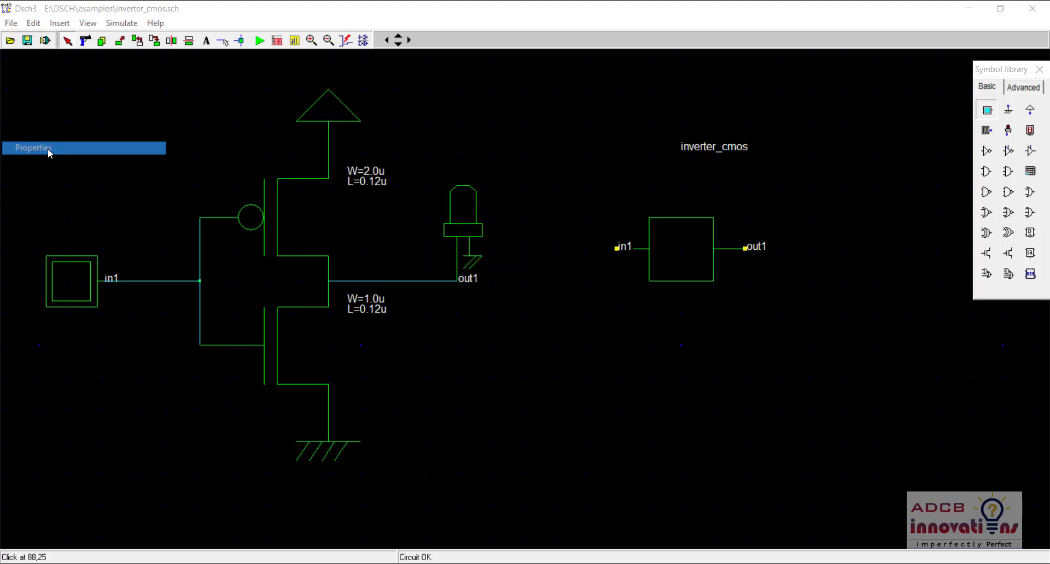
pyautogui.moveTo(460, 278); pyautogui.dragTo(491, 281)
pyautogui.click(491, 281)
pyautogui.click(534, 389)
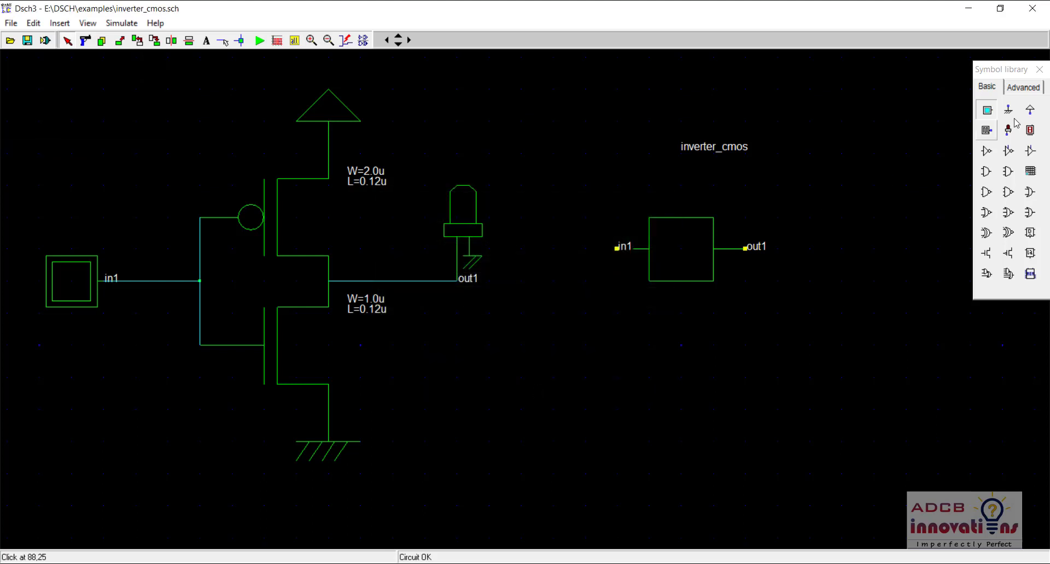
# Step: Connect a button to the inverter_cmos symbol's input pin and an LED to its output pin
pyautogui.click(987, 111)
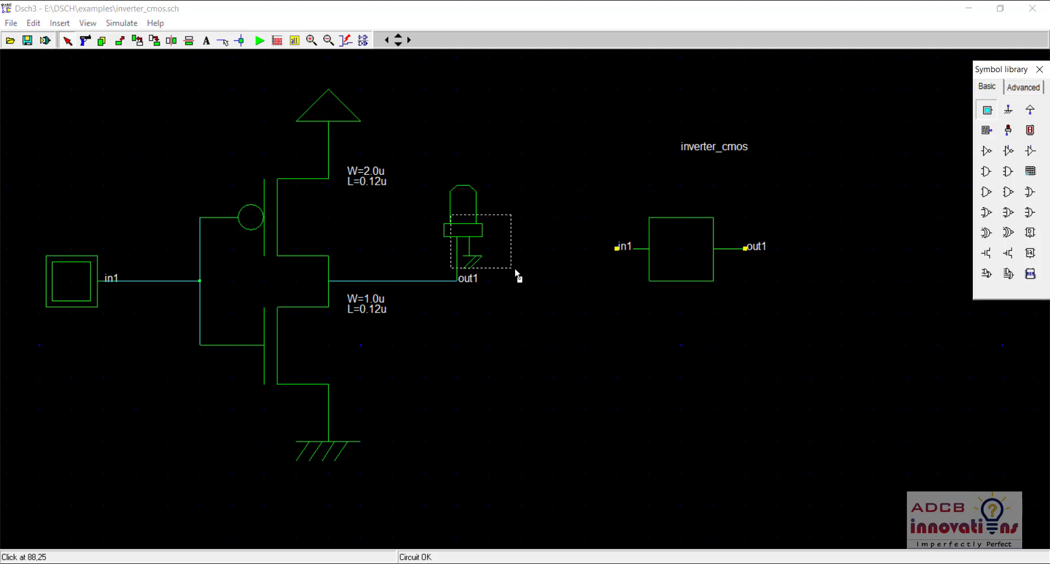
pyautogui.click(617, 275)
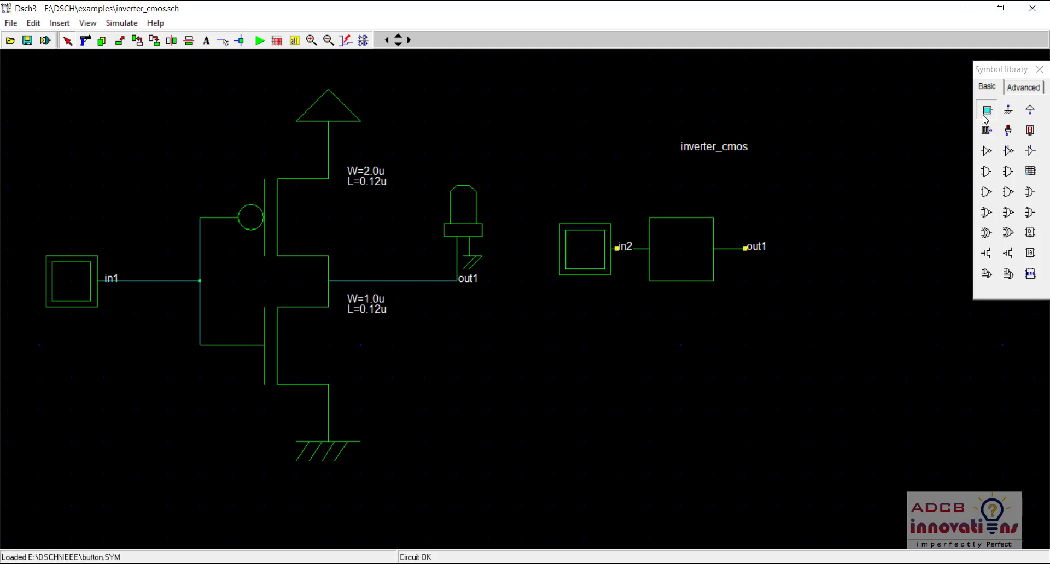
pyautogui.click(1009, 132)
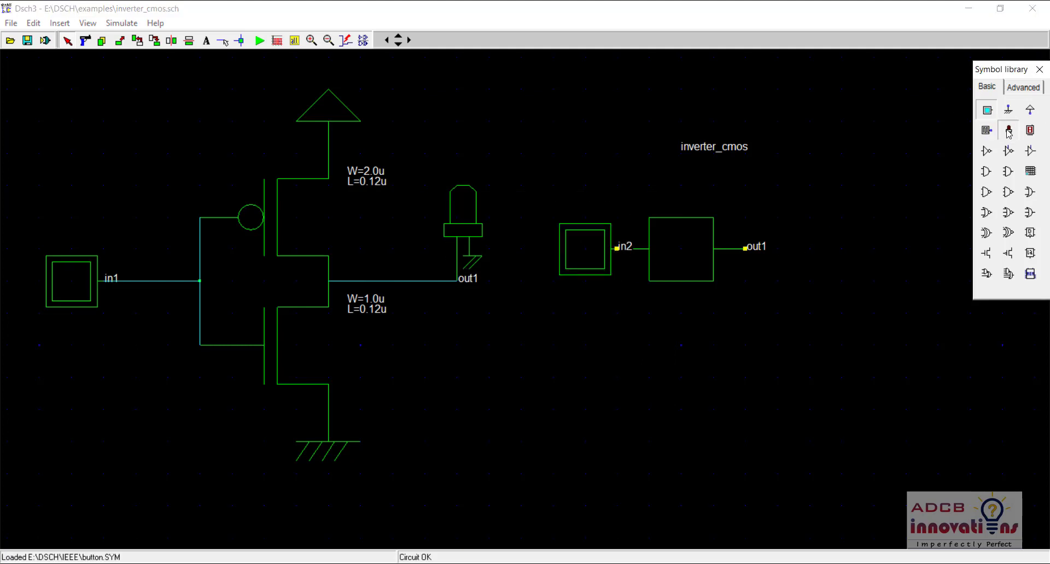
pyautogui.click(780, 254)
pyautogui.click(472, 127)
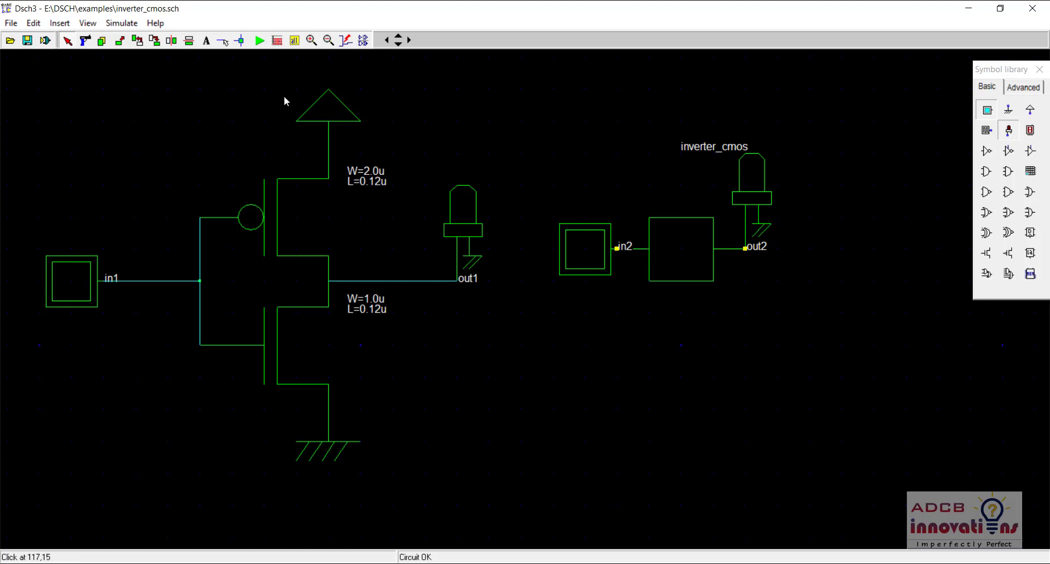
# Step: Simulate the schematic, switch on the input buttons of both the transistor circuit and the symbol, and stop the simulation
pyautogui.click(260, 40)
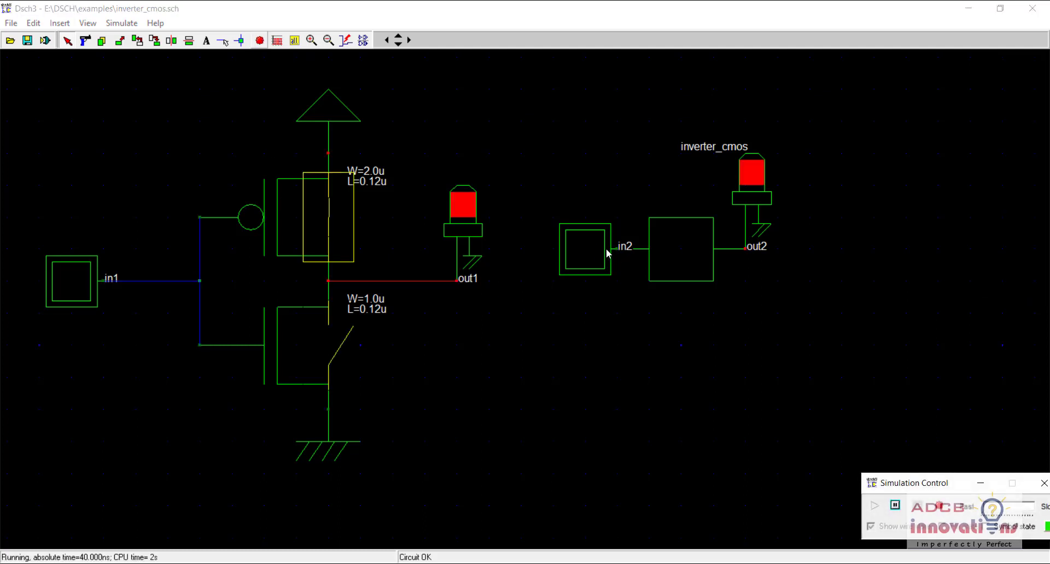
pyautogui.click(78, 295)
pyautogui.click(583, 266)
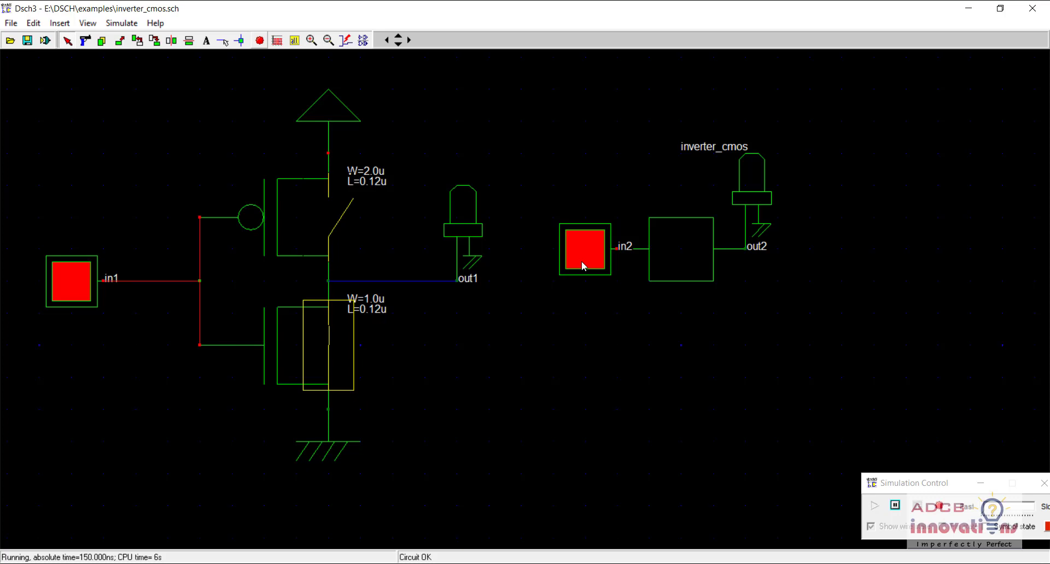
pyautogui.click(259, 42)
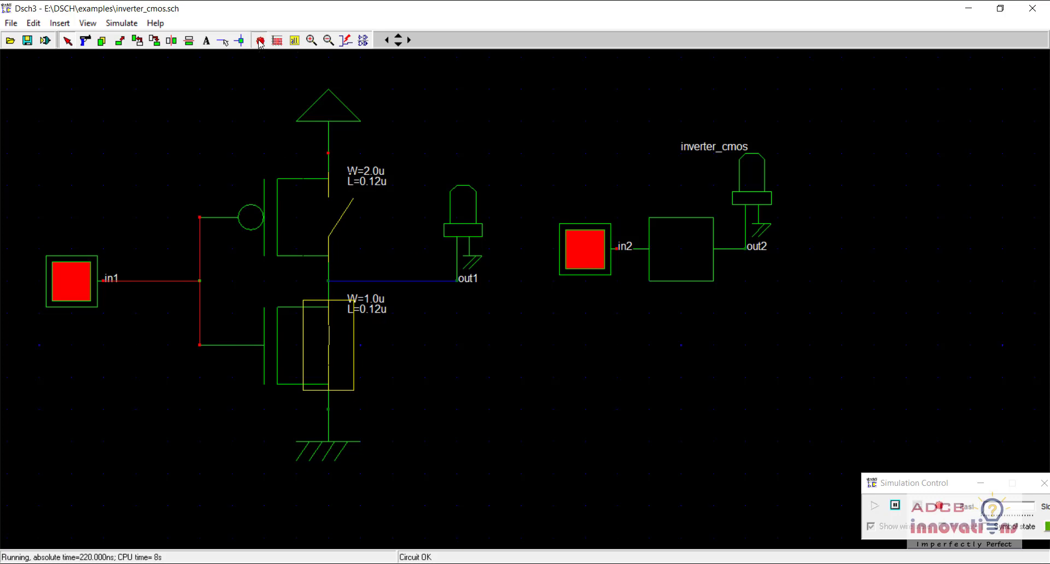
# Step: Open the nand_2_cmos.sch schematic from the examples folder without saving the changes to the inverter schematic
pyautogui.click(10, 23)
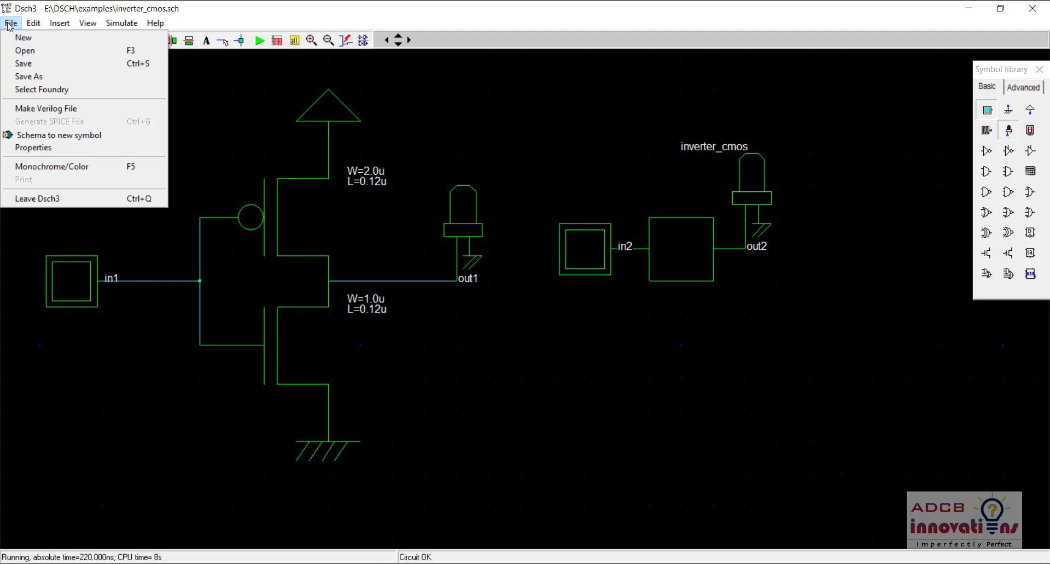
pyautogui.click(33, 52)
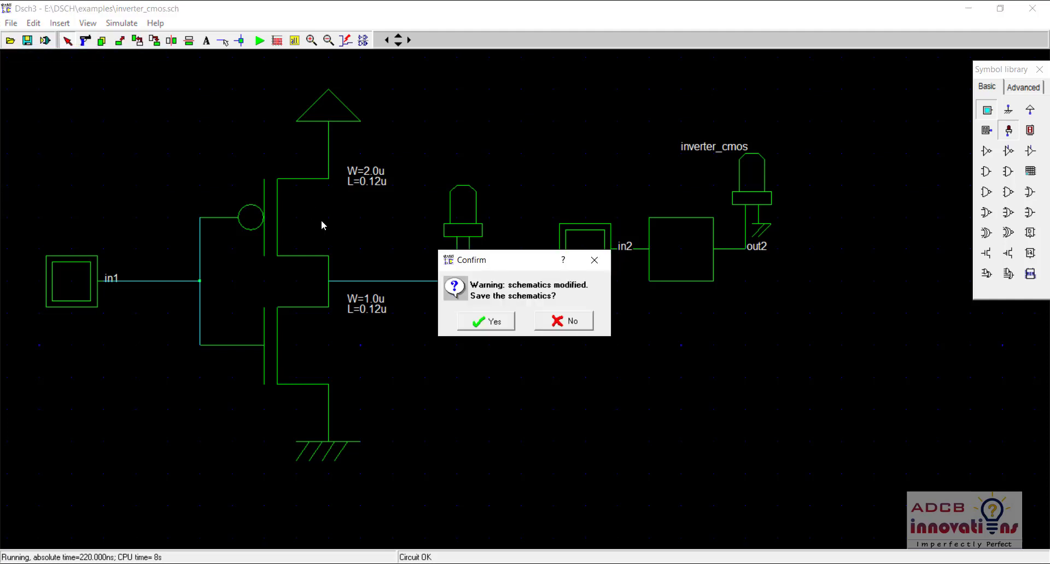
pyautogui.click(568, 322)
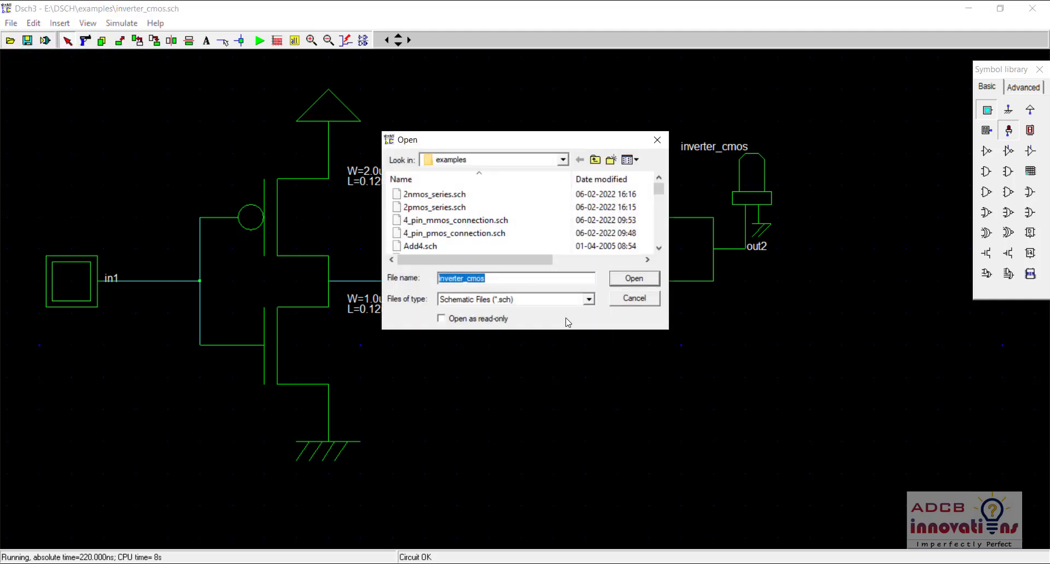
pyautogui.write('and')
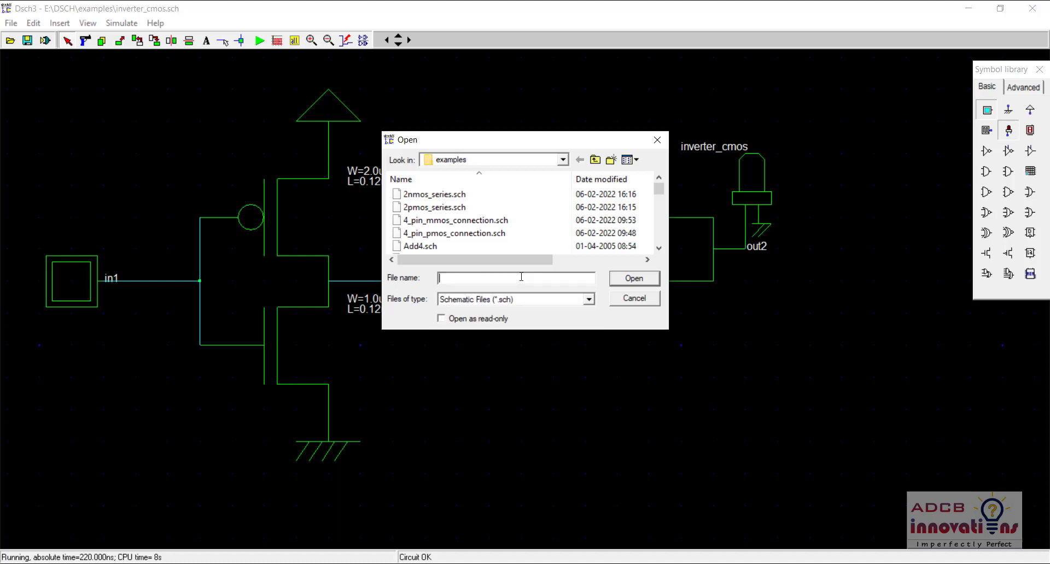
pyautogui.write('2_')
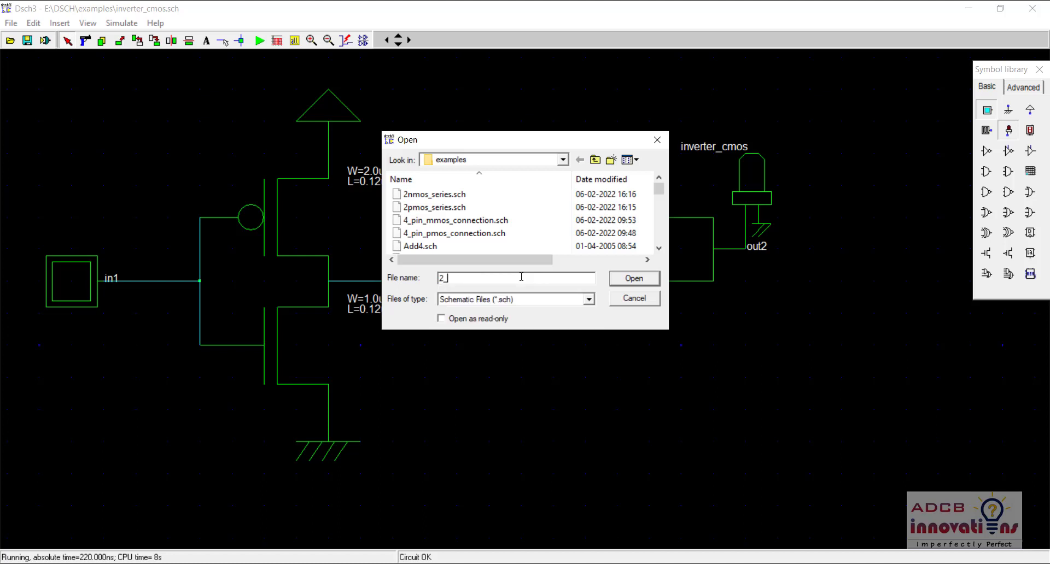
pyautogui.press('BackSpace')
pyautogui.write('cmo')
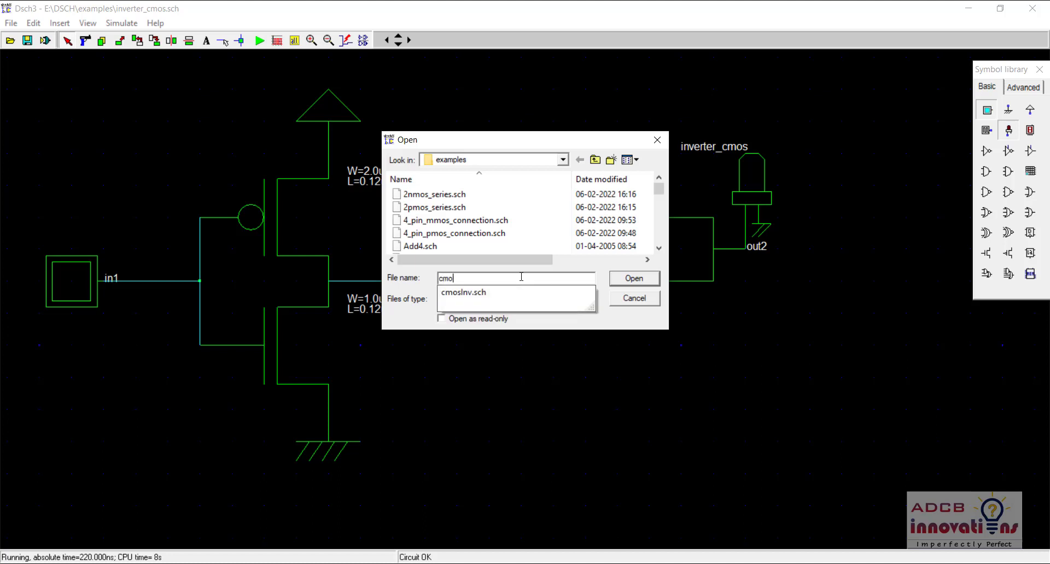
pyautogui.press('BackSpace')
pyautogui.press('BackSpace')
pyautogui.press('BackSpace')
pyautogui.write('and')
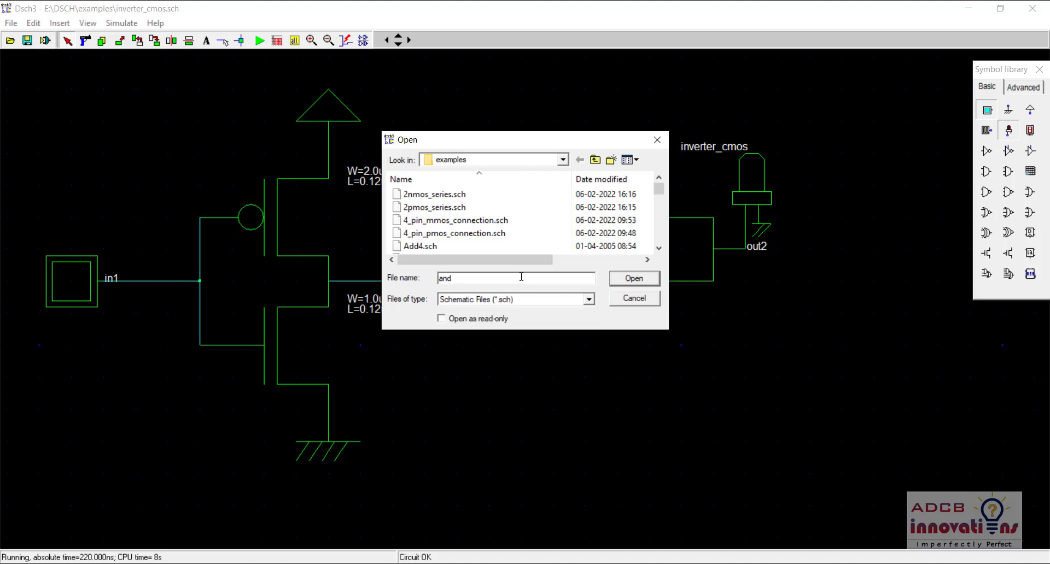
pyautogui.press('BackSpace')
pyautogui.press('BackSpace')
pyautogui.press('BackSpace')
pyautogui.write('nan')
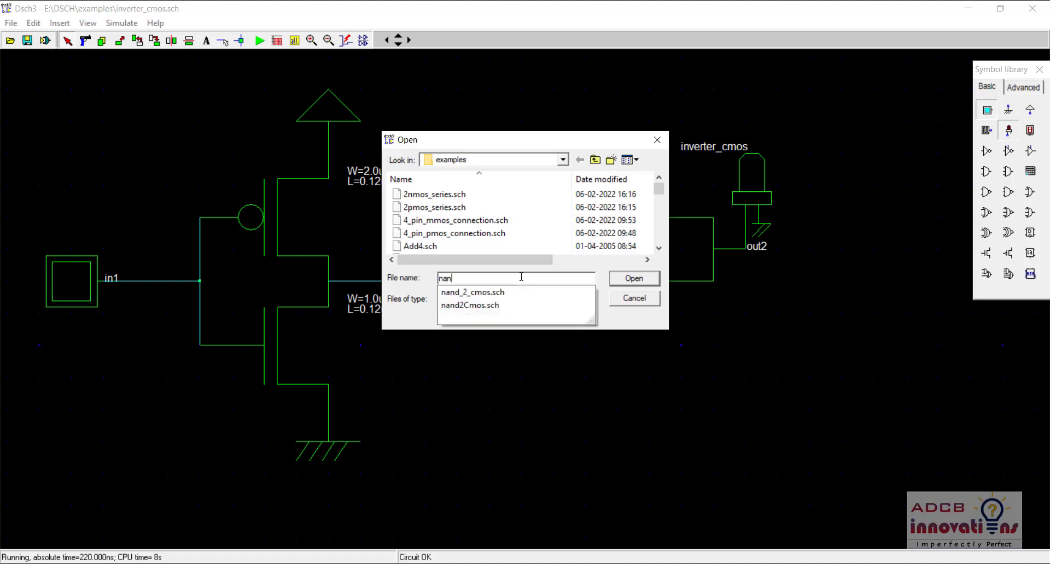
pyautogui.click(503, 298)
pyautogui.click(633, 280)
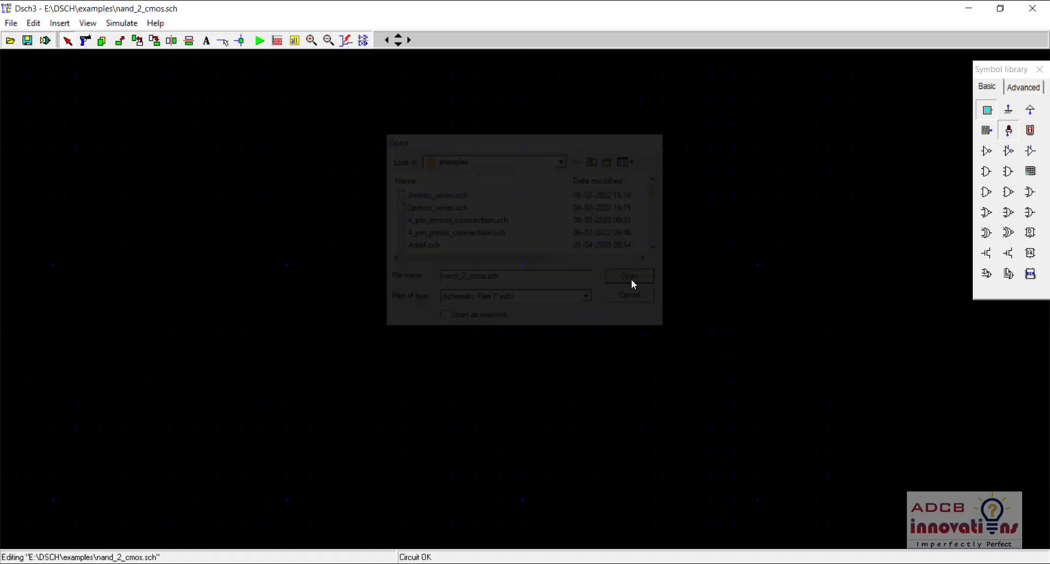
# Step: Simulate the NAND schematic, toggle inputs A and B through different combinations, and stop the simulation
pyautogui.click(260, 41)
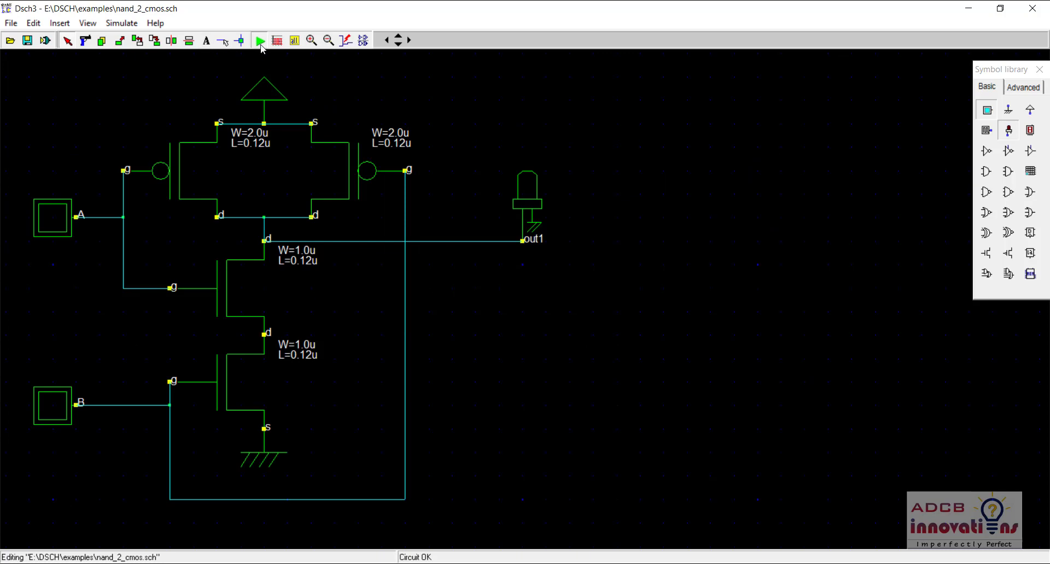
pyautogui.click(63, 221)
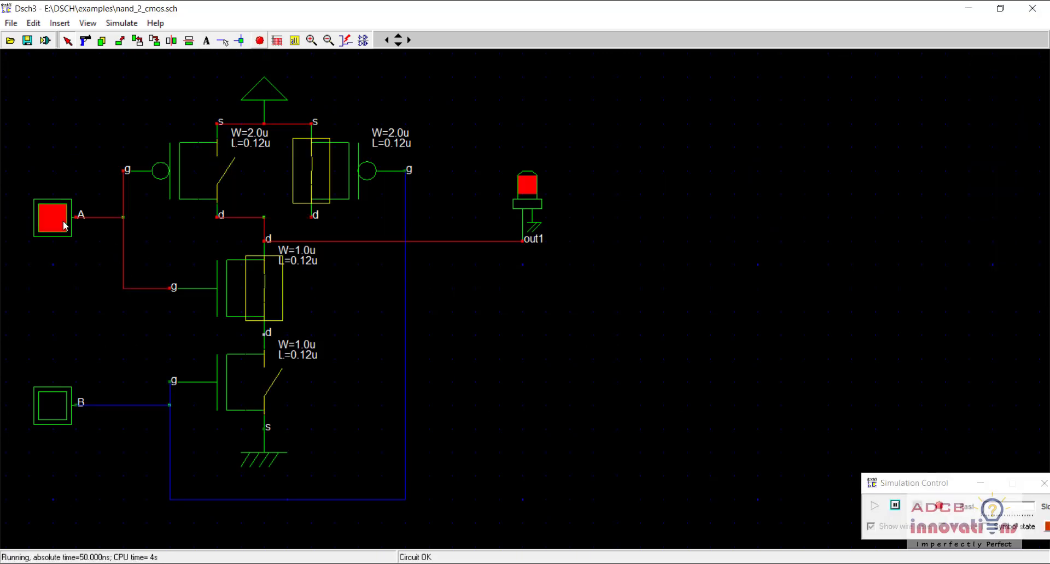
pyautogui.click(63, 221)
pyautogui.click(62, 414)
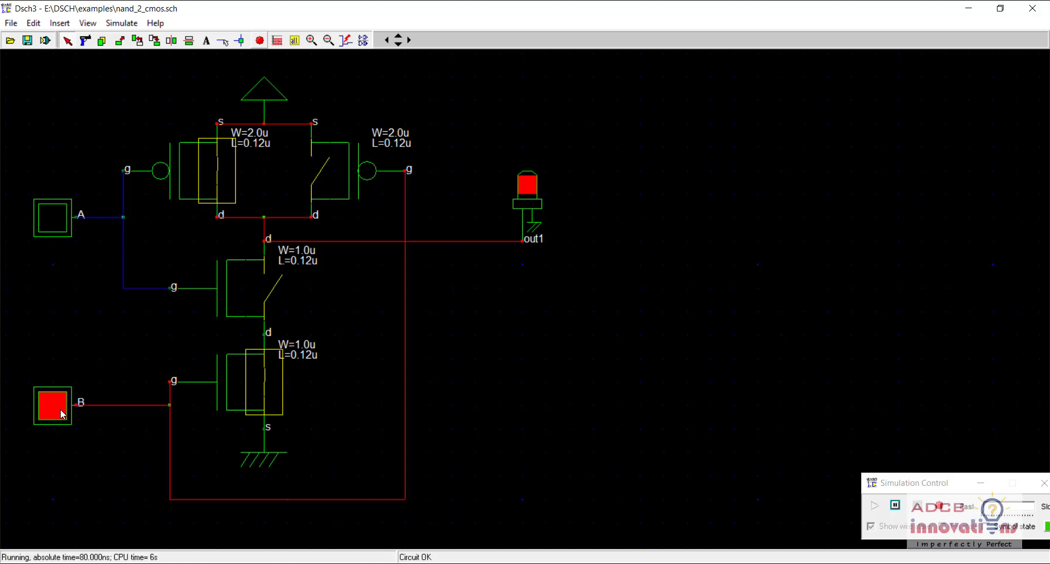
pyautogui.click(56, 222)
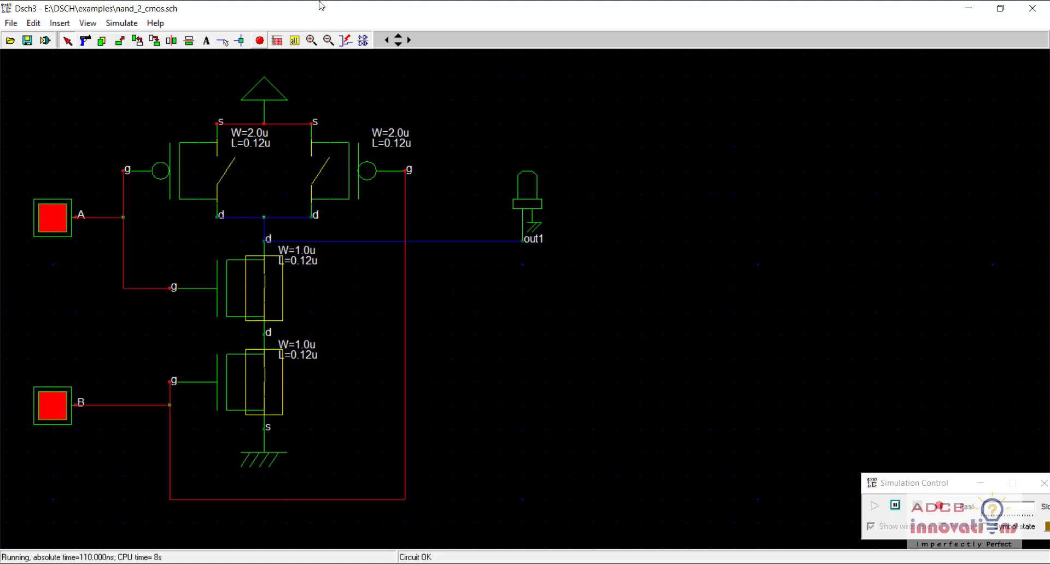
pyautogui.click(261, 41)
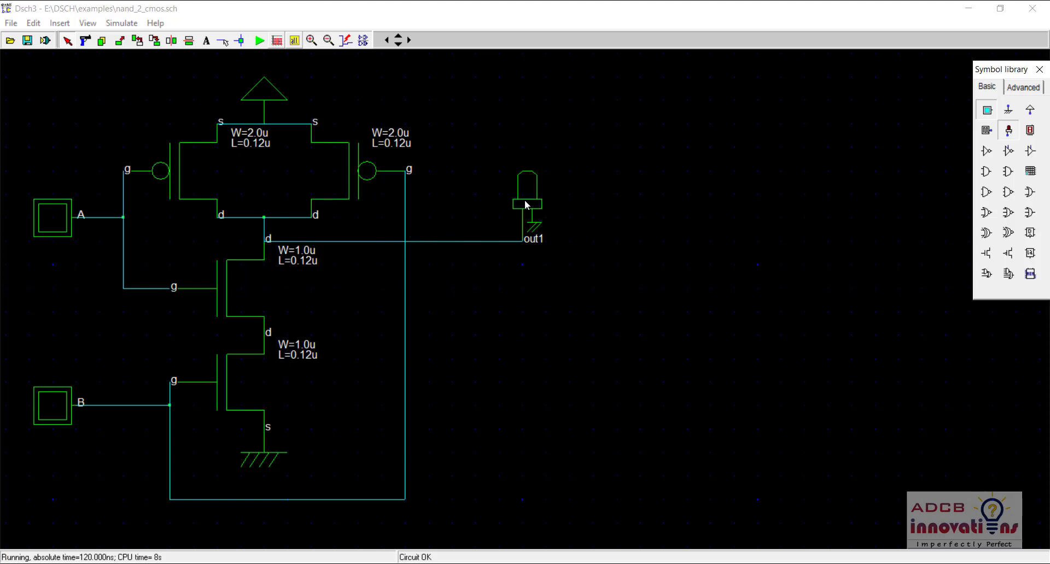
# Step: Move the out1 LED farther from the transistors, and insert the inverter_cmos.sym symbol below the output wire
pyautogui.moveTo(529, 193); pyautogui.dragTo(729, 193)
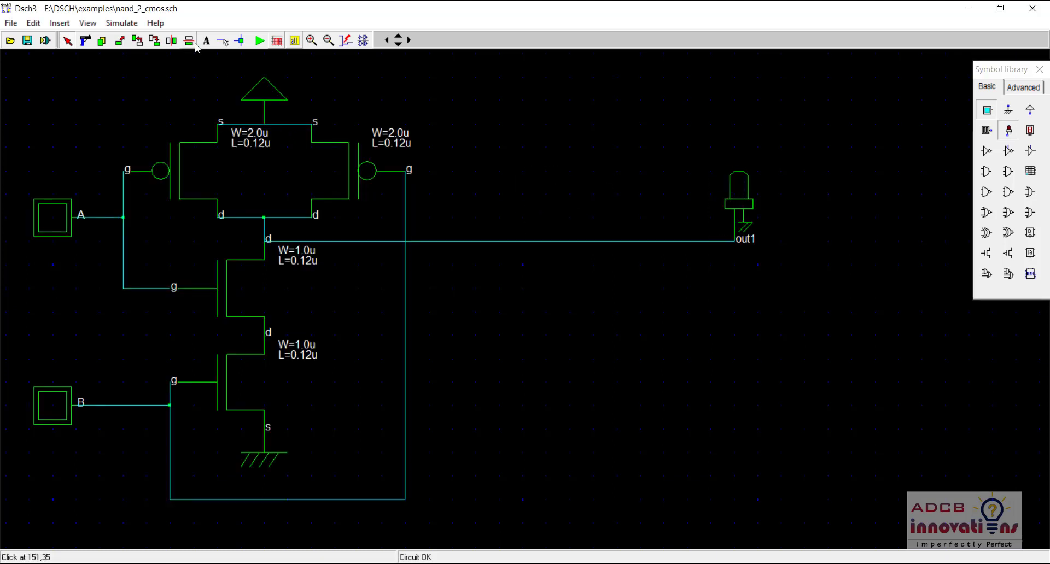
pyautogui.click(69, 27)
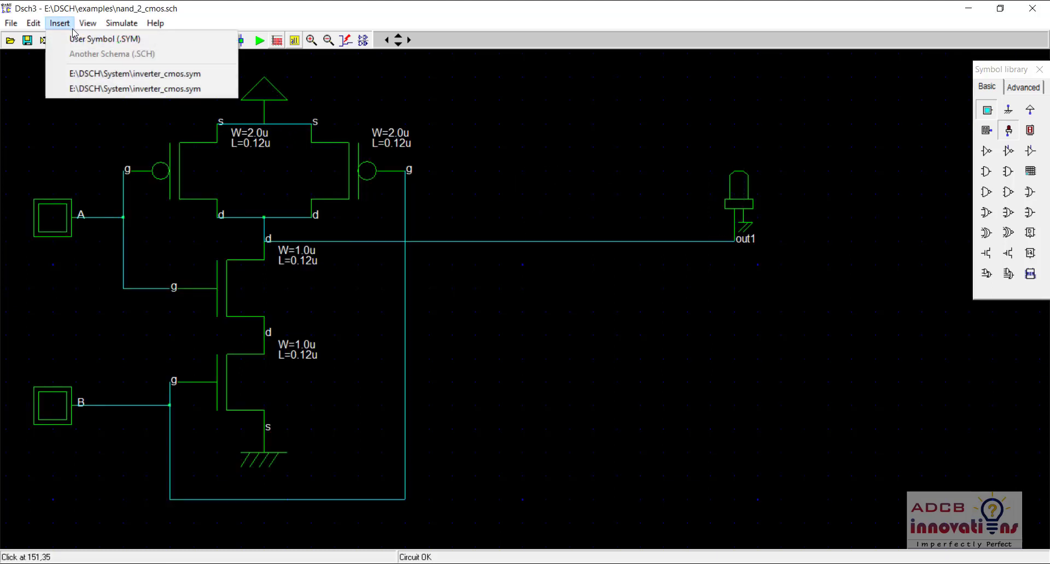
pyautogui.click(81, 39)
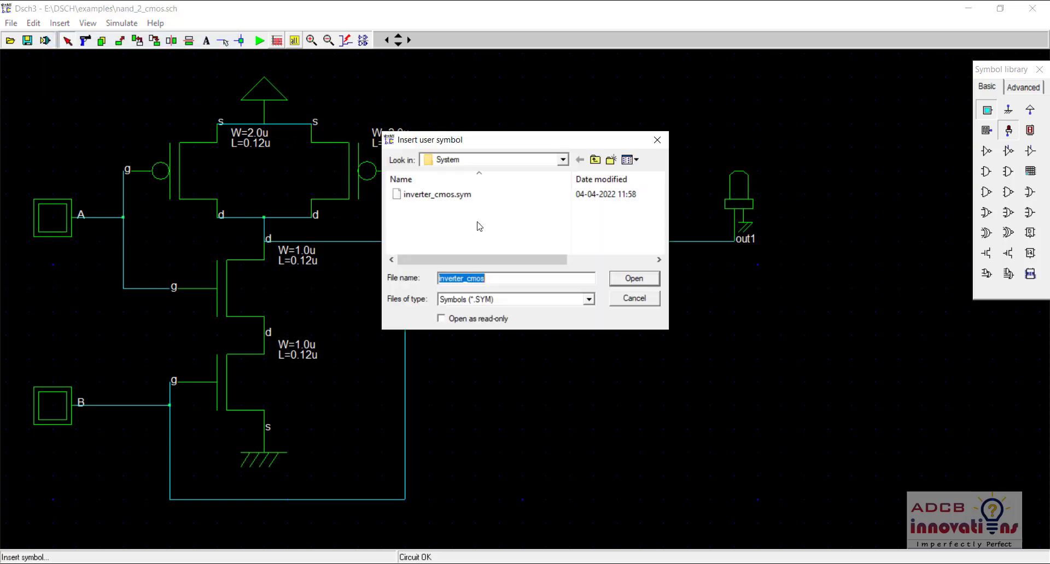
pyautogui.doubleClick(463, 196)
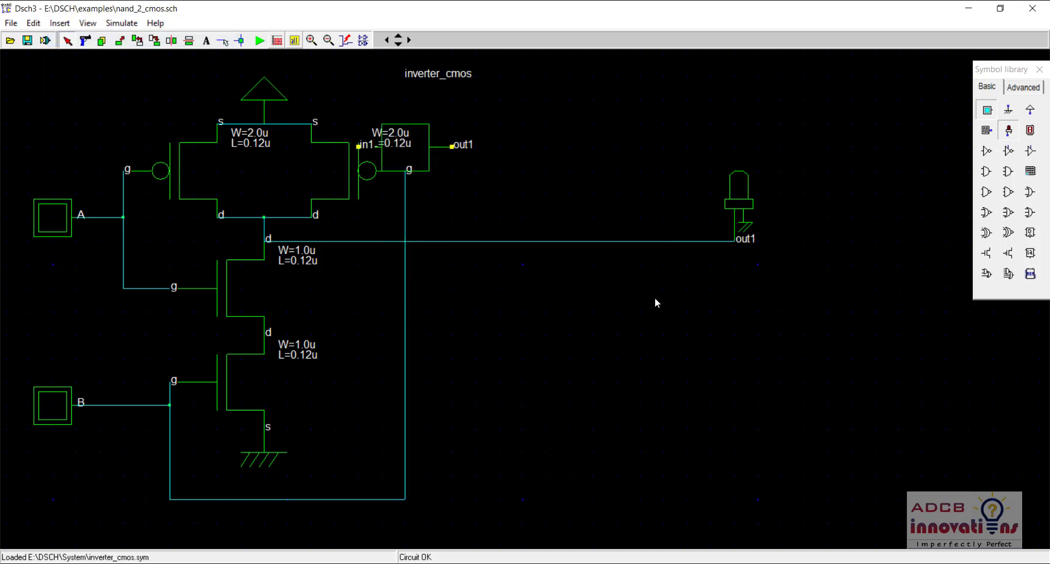
pyautogui.moveTo(417, 151); pyautogui.dragTo(611, 242)
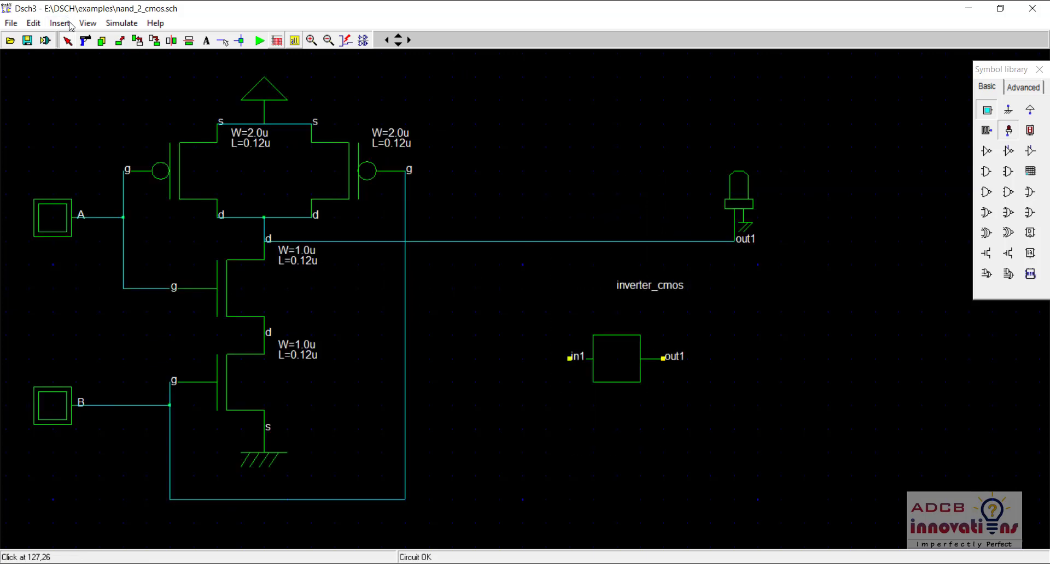
# Step: Delete the output wire between the transistor circuit and the out1 LED
pyautogui.click(85, 40)
pyautogui.click(584, 242)
pyautogui.moveTo(583, 241); pyautogui.dragTo(428, 132)
pyautogui.moveTo(474, 241); pyautogui.dragTo(585, 224)
pyautogui.click(67, 40)
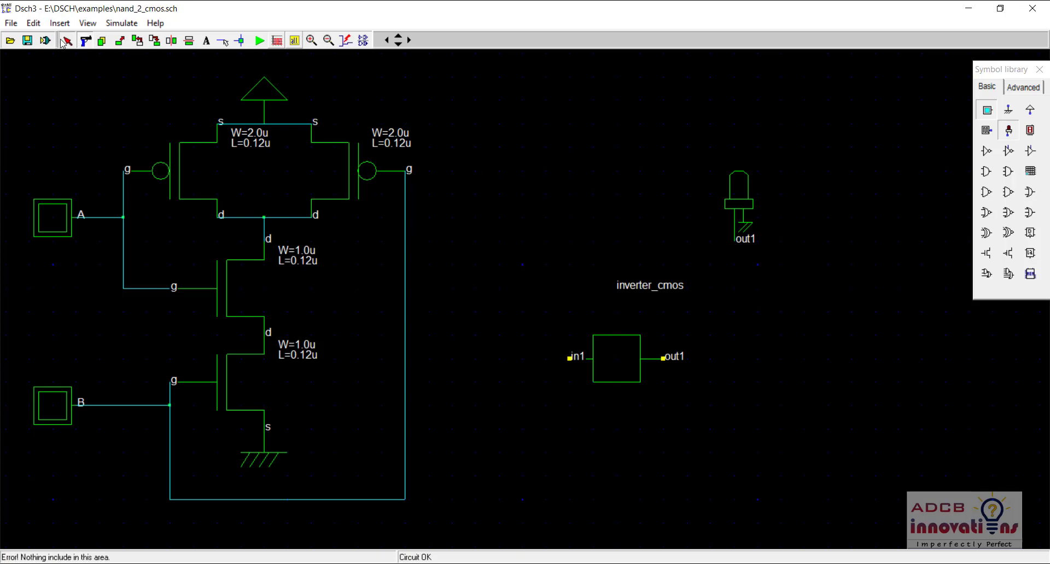
# Step: Place the inverter_cmos symbol in line with the NAND output, and wire it between the transistors' output node and the LED
pyautogui.moveTo(623, 369)
pyautogui.mouseDown()
pyautogui.moveTo(596, 273)
pyautogui.moveTo(593, 189)
pyautogui.moveTo(599, 231)
pyautogui.moveTo(264, 241)
pyautogui.mouseUp()
pyautogui.click(224, 41)
pyautogui.moveTo(640, 241); pyautogui.dragTo(735, 241)
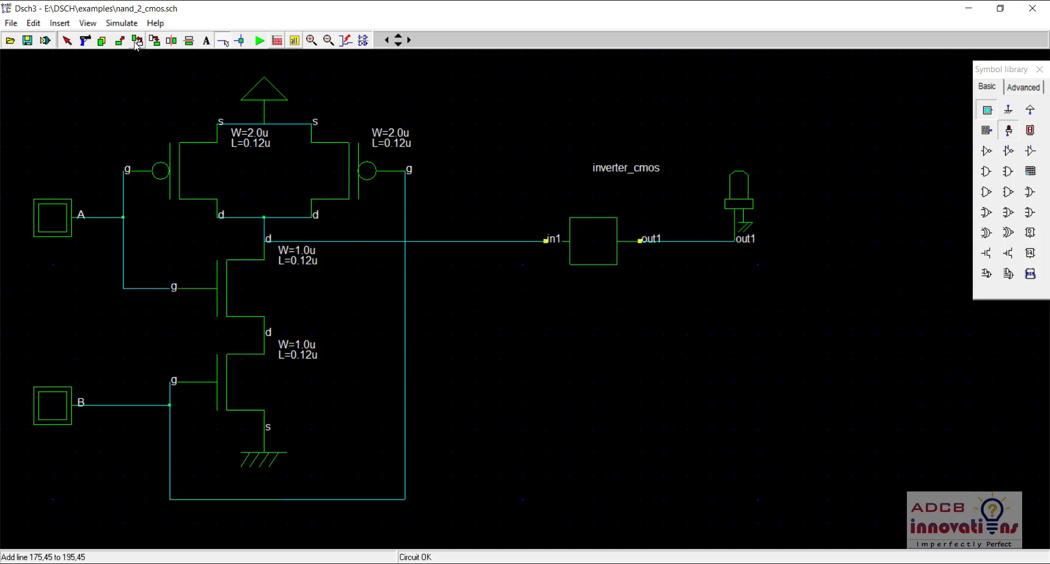
# Step: Simulate the NAND circuit with the inverter, switch inputs A and B on and off, and stop the simulation
pyautogui.click(54, 217)
pyautogui.click(58, 403)
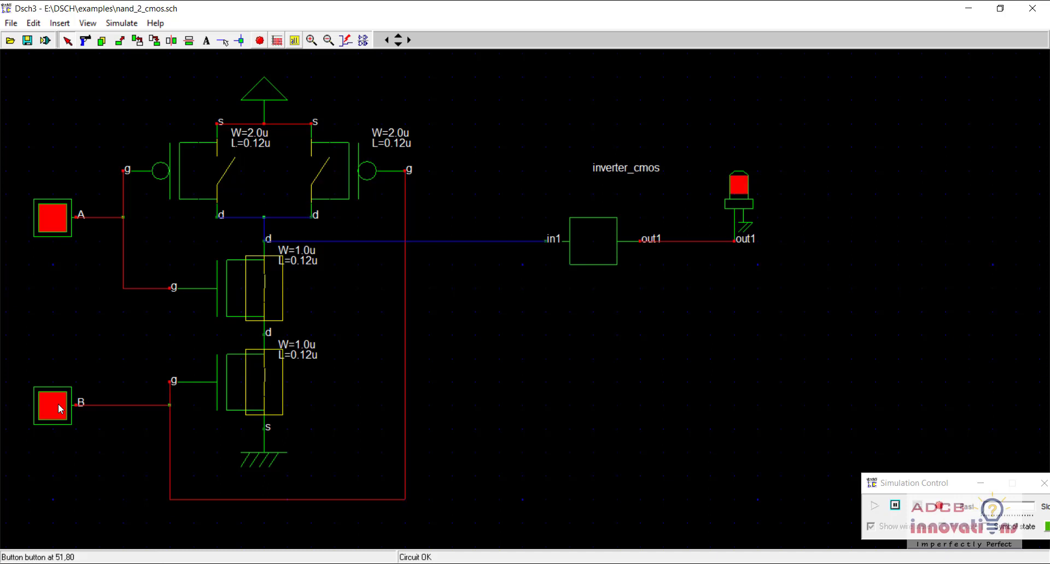
pyautogui.click(54, 233)
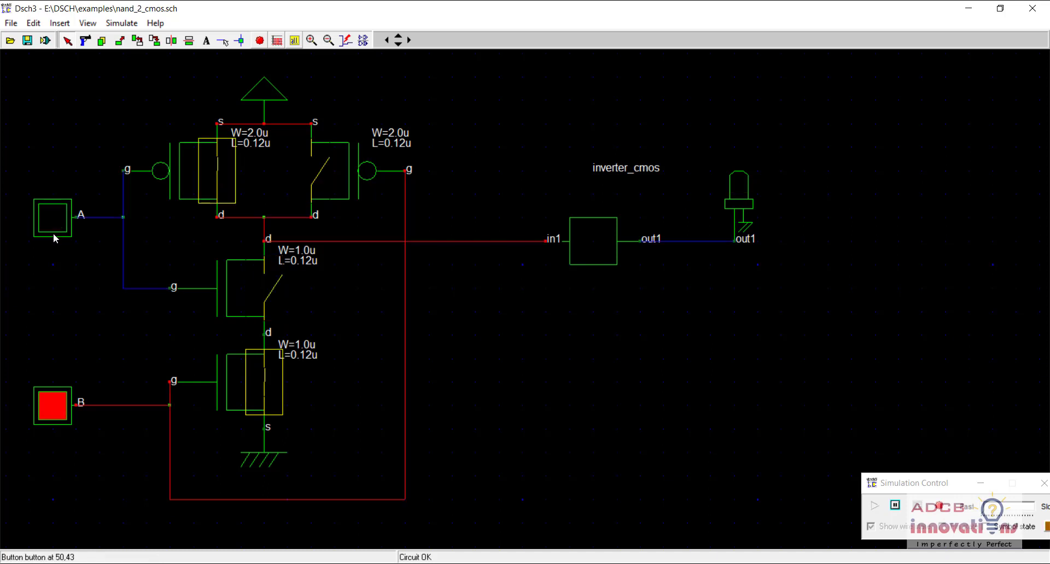
pyautogui.click(60, 423)
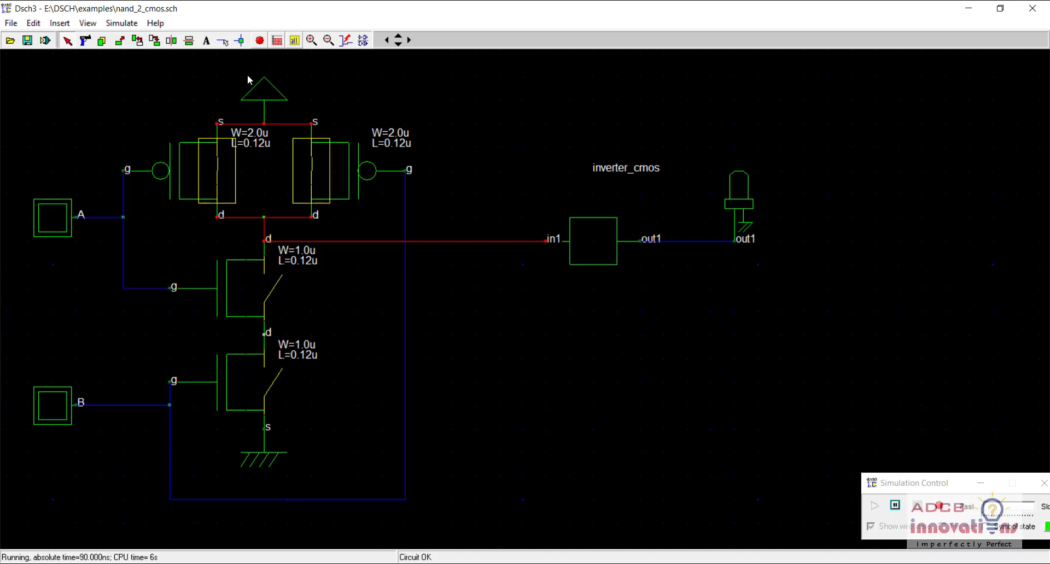
pyautogui.click(260, 40)
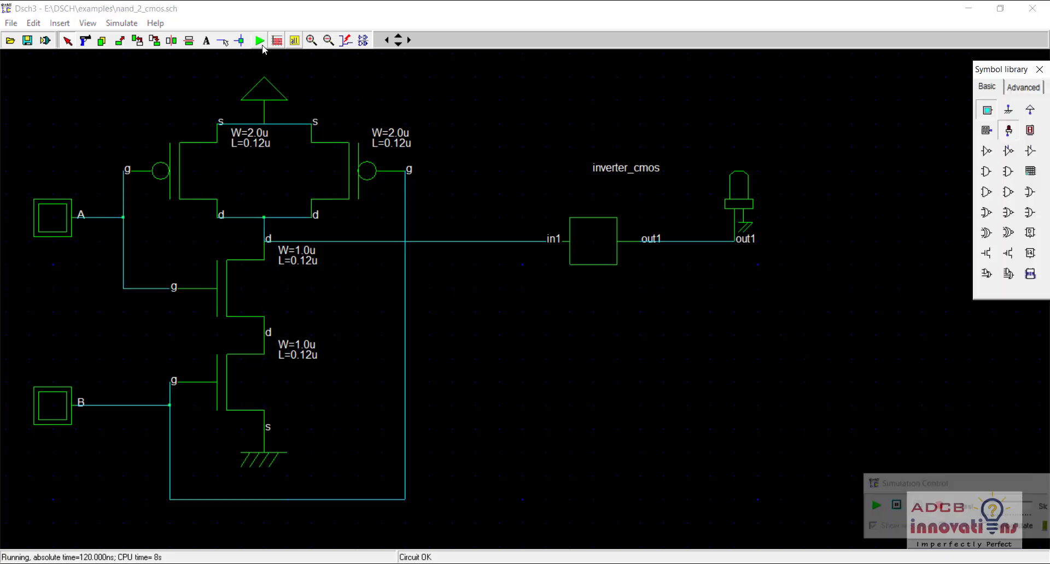
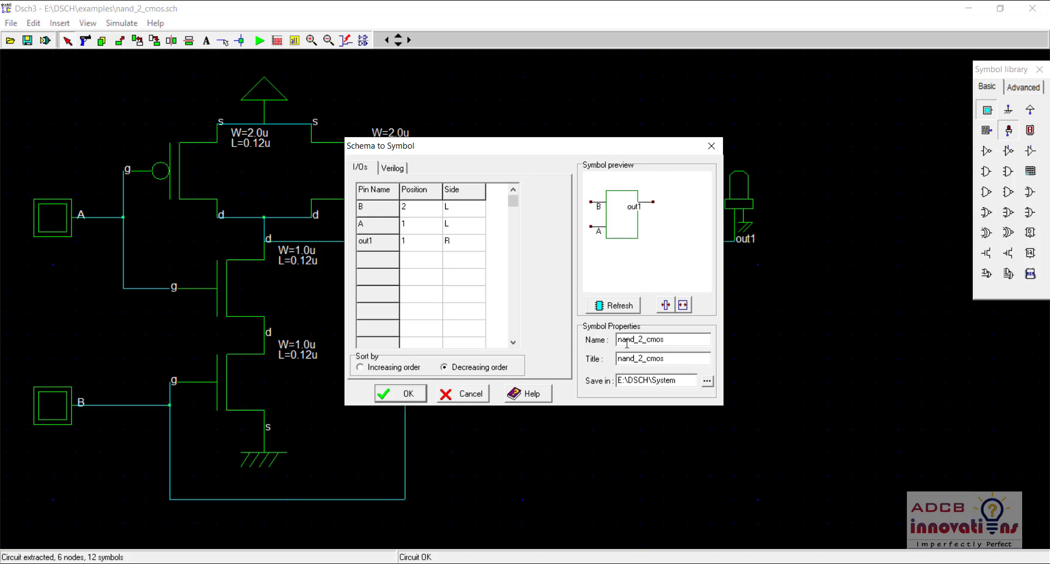
# Step: Convert the schematic to a symbol with its pins sorted in increasing order, and refresh the symbol preview
pyautogui.click(621, 305)
pyautogui.click(403, 374)
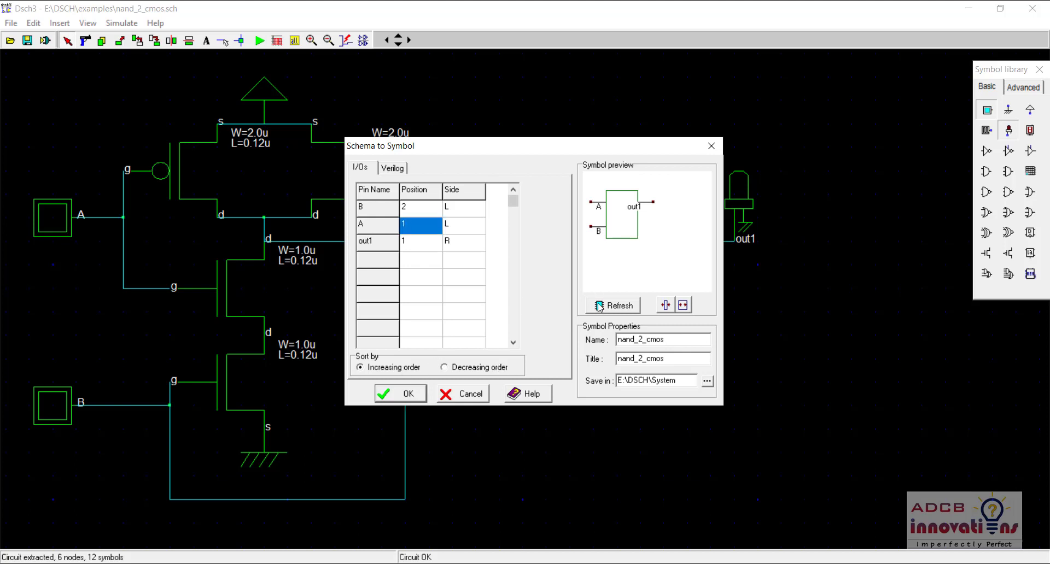
pyautogui.click(471, 370)
pyautogui.click(411, 372)
pyautogui.click(613, 307)
# Step: Change both the name and the title of the new symbol to and_2_cmos
pyautogui.doubleClick(632, 341)
pyautogui.click(637, 342)
pyautogui.moveTo(639, 341); pyautogui.dragTo(606, 358)
pyautogui.click(635, 339)
pyautogui.write('and')
pyautogui.write('and')
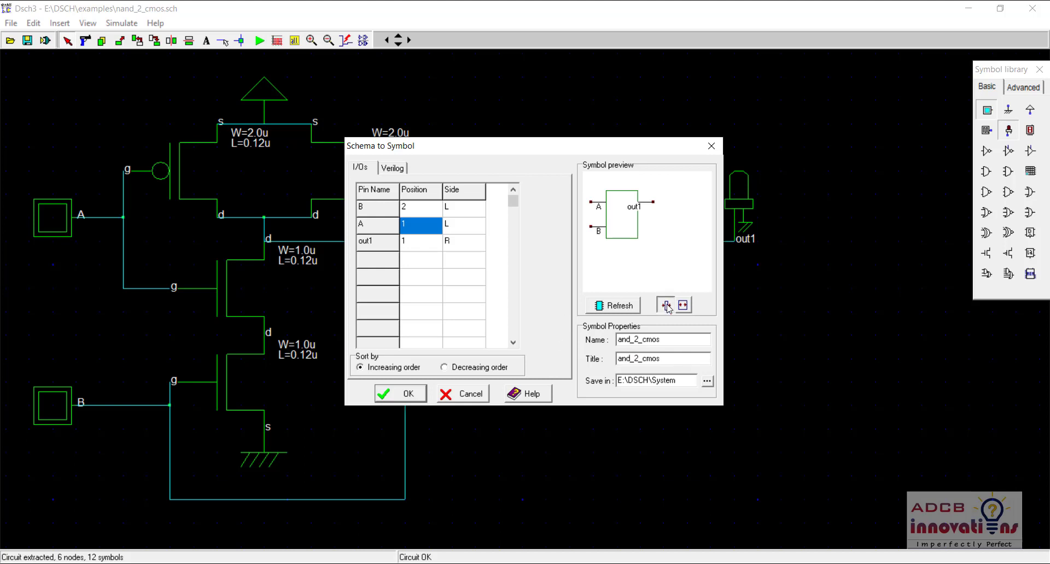
# Step: Try a wider body for the and_2_cmos symbol in the preview, and narrow it back to its original width
pyautogui.click(686, 309)
pyautogui.click(686, 309)
pyautogui.click(686, 309)
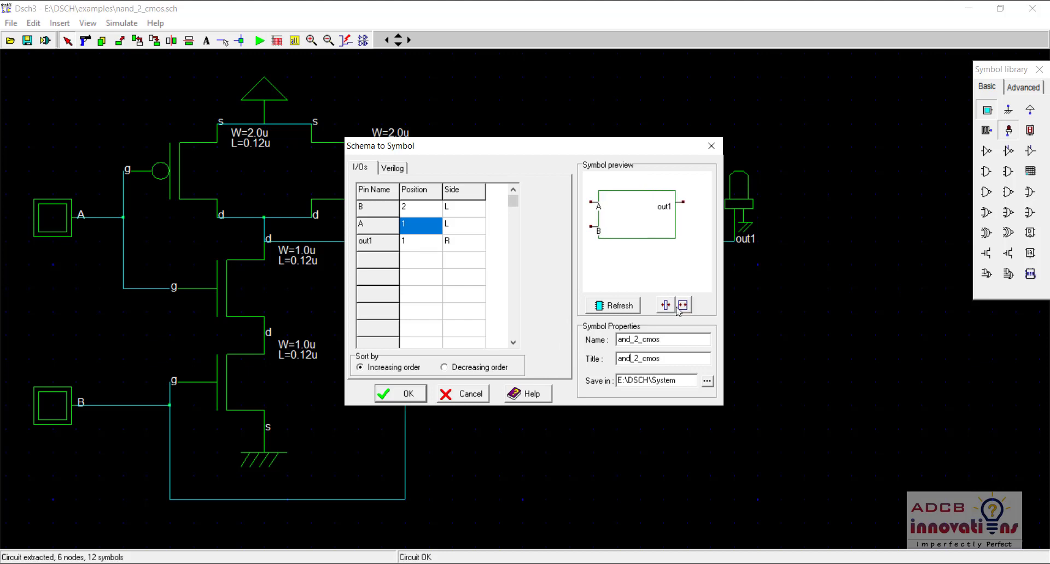
pyautogui.click(666, 307)
pyautogui.click(666, 307)
pyautogui.click(666, 307)
pyautogui.click(666, 308)
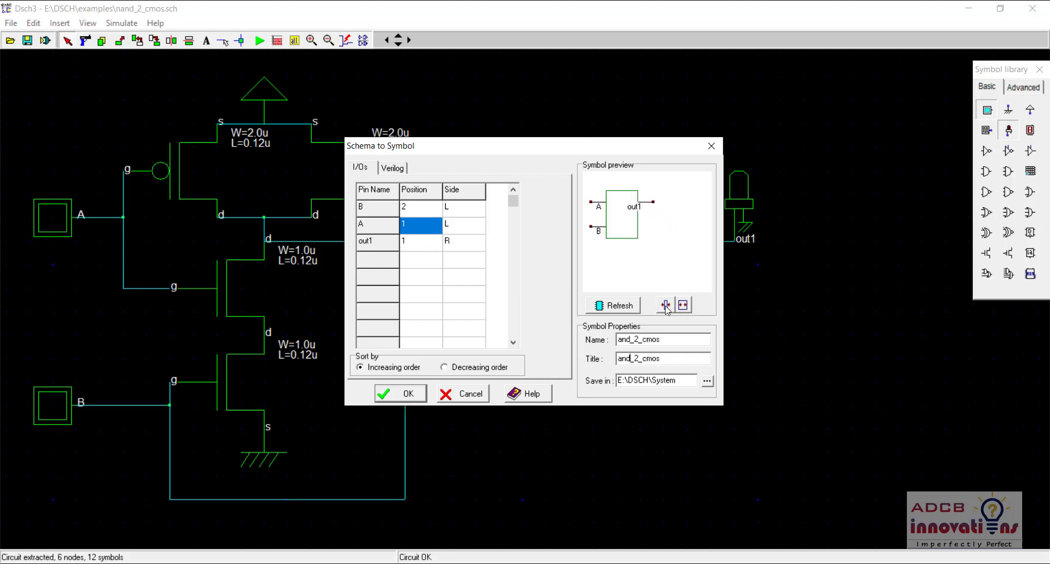
# Step: Save the and_2_cmos symbol in E:\DSCH\System, and insert it into the schematic below the inverter symbol
pyautogui.click(409, 395)
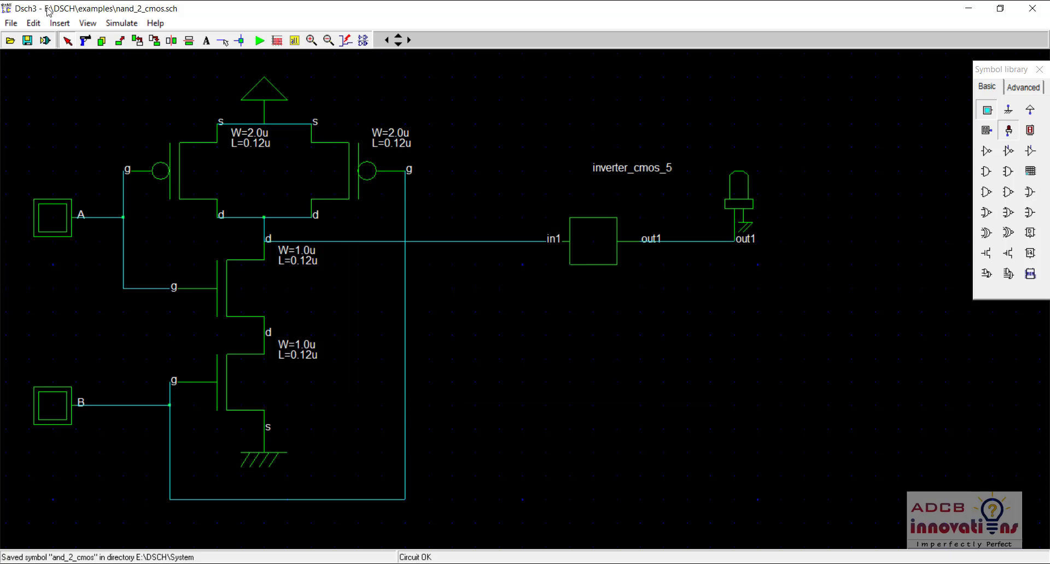
pyautogui.click(59, 23)
pyautogui.click(75, 39)
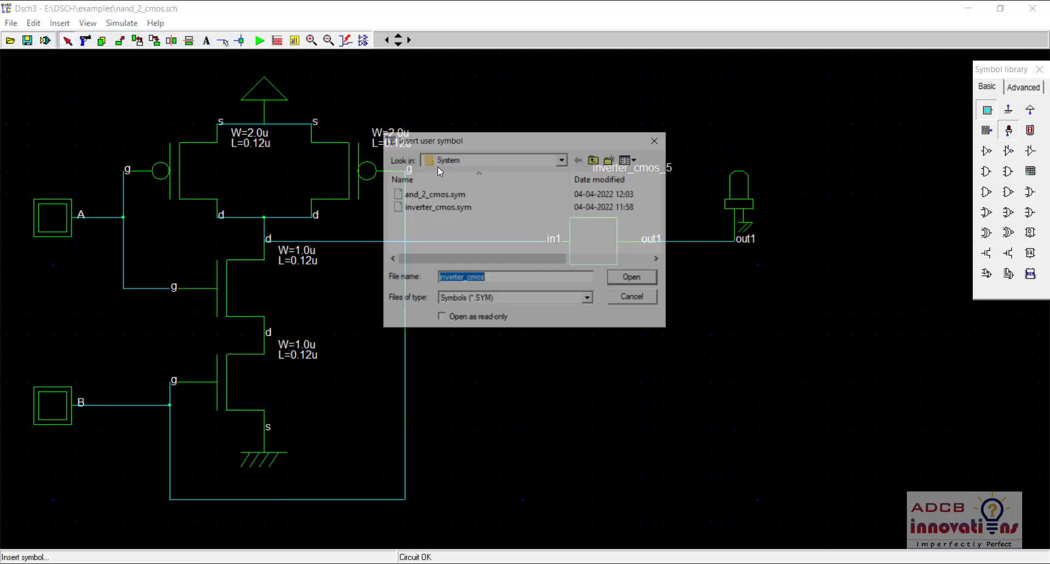
pyautogui.click(448, 194)
pyautogui.doubleClick(449, 194)
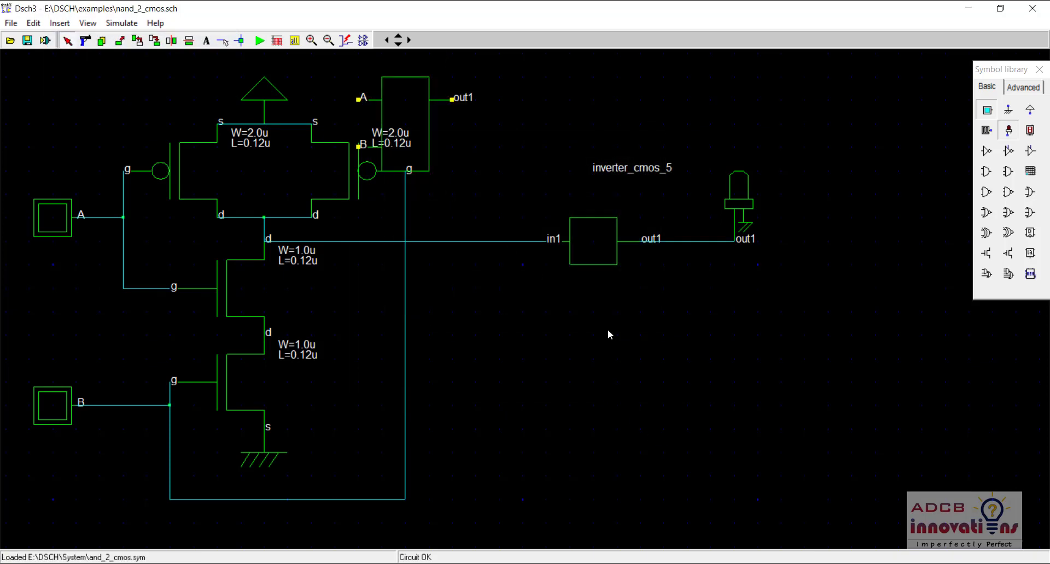
pyautogui.click(672, 403)
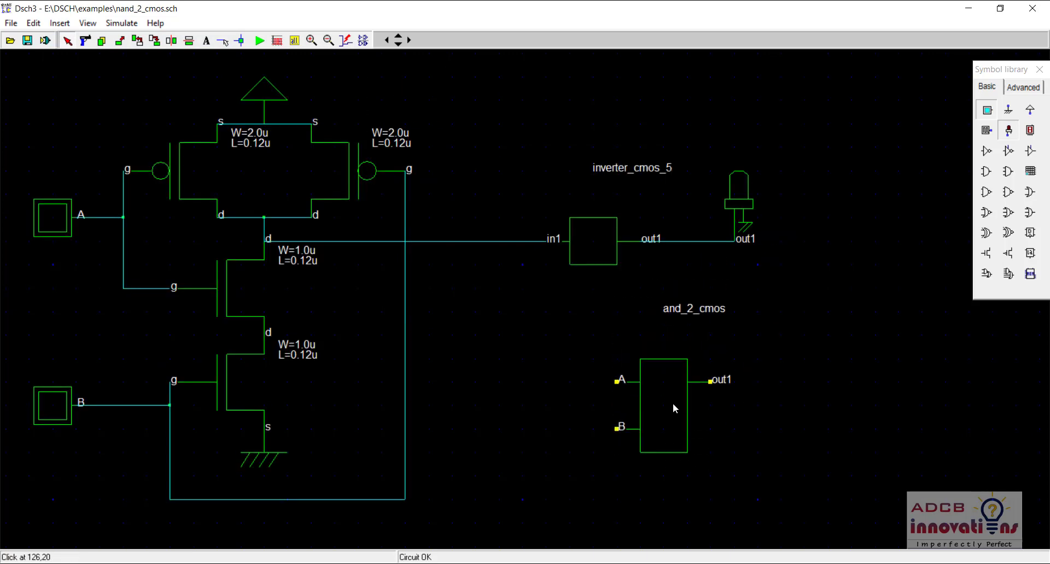
pyautogui.moveTo(673, 403); pyautogui.dragTo(645, 417)
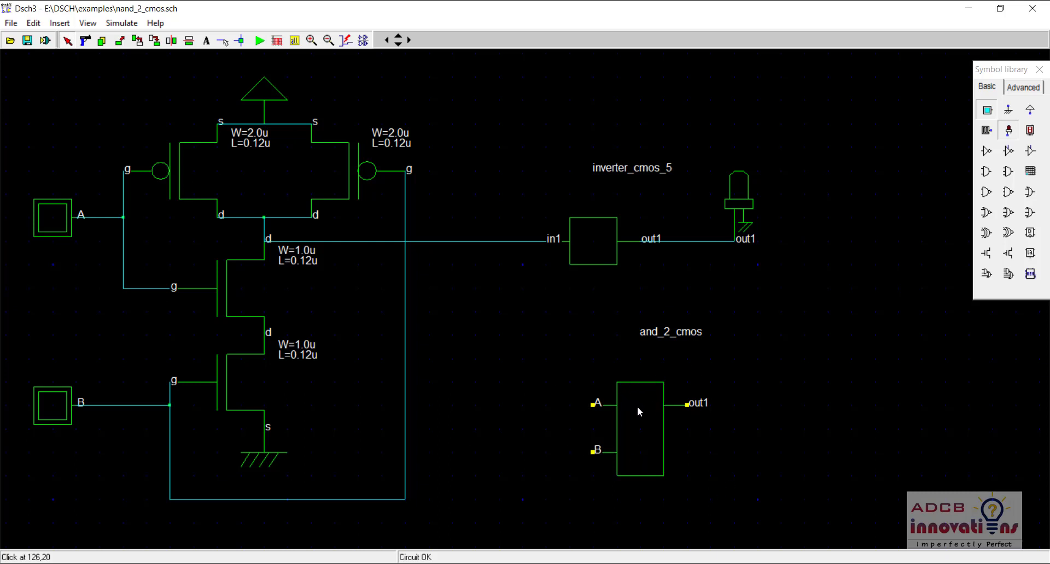
# Step: Place an input button on each of the and_2_cmos symbol's two inputs and a light on its output
pyautogui.click(988, 111)
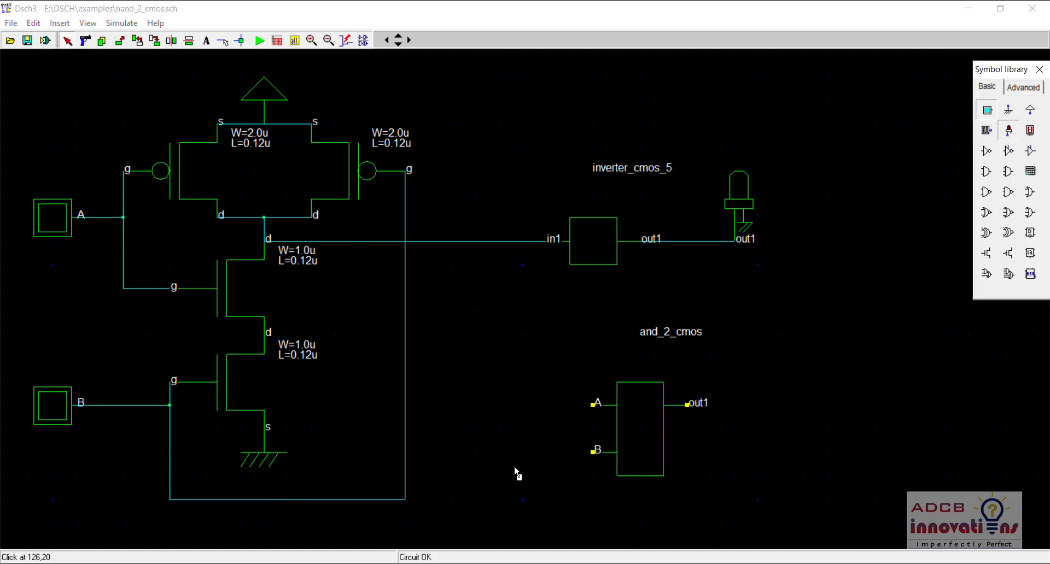
pyautogui.click(594, 425)
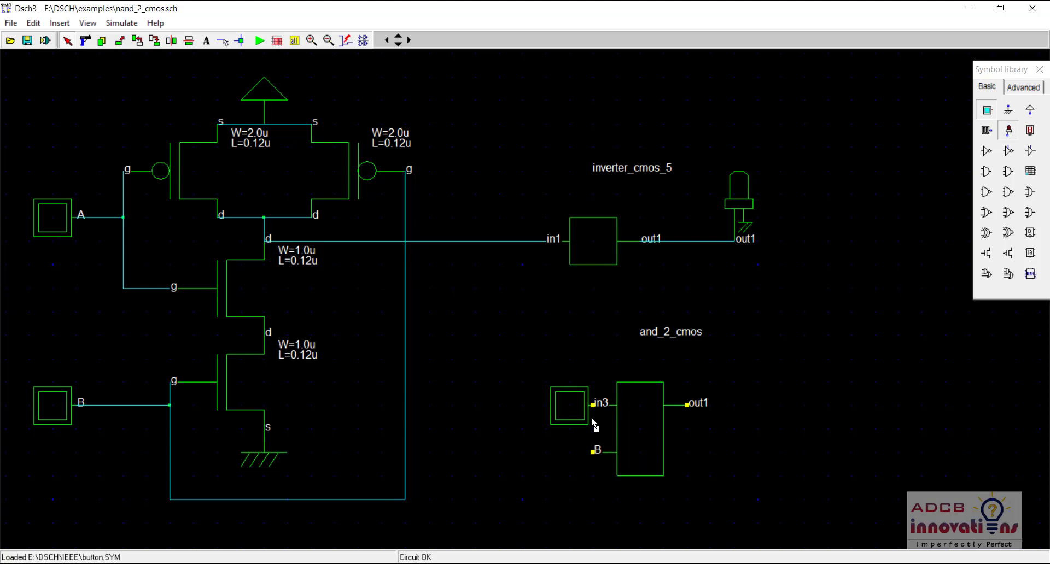
pyautogui.click(987, 110)
pyautogui.click(593, 479)
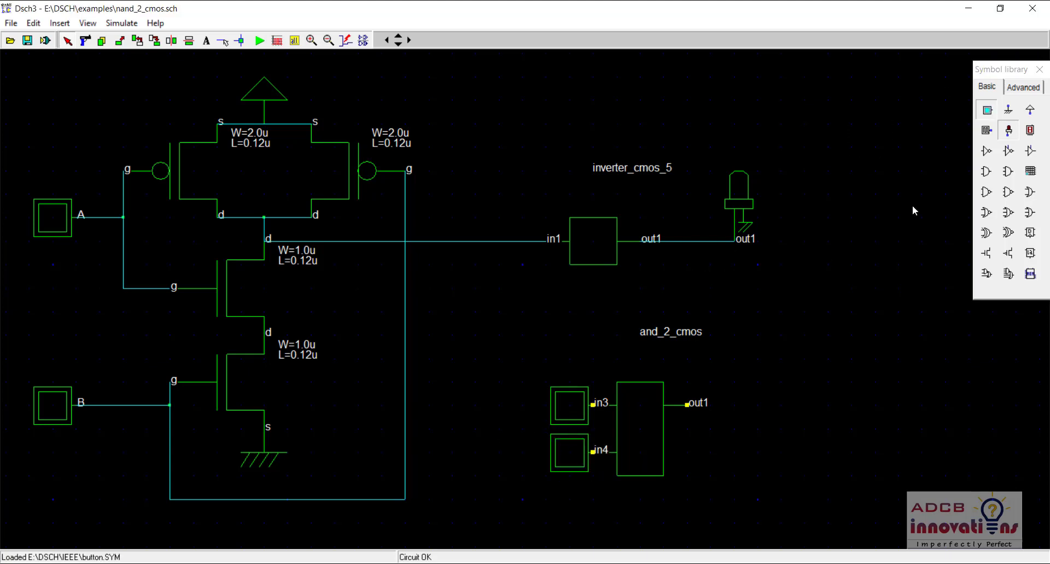
pyautogui.click(1003, 134)
pyautogui.click(715, 402)
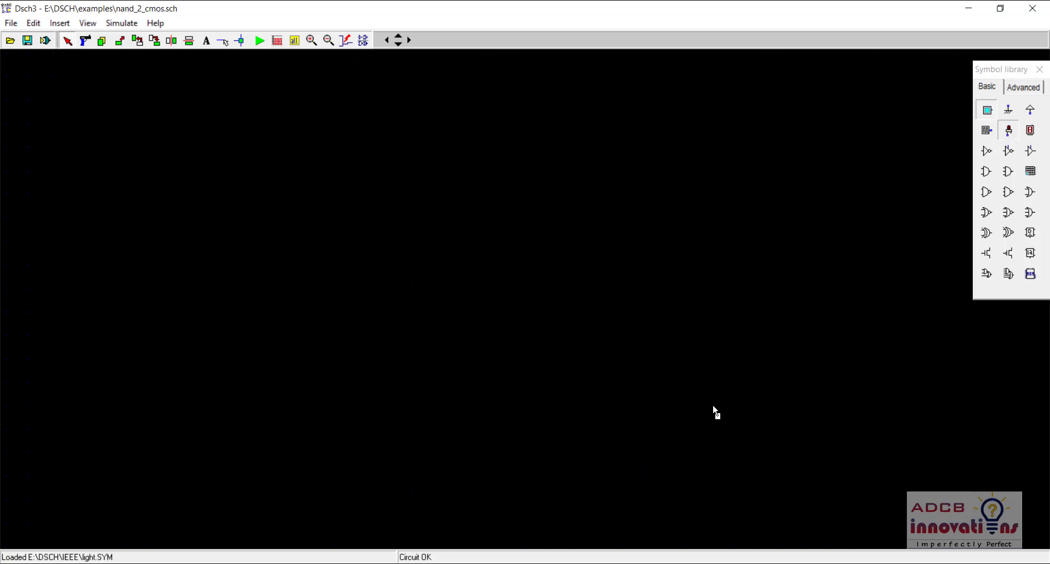
# Step: Simulate the circuit with both and_2_cmos buttons and inputs A and B switched on, and stop the simulation
pyautogui.click(259, 42)
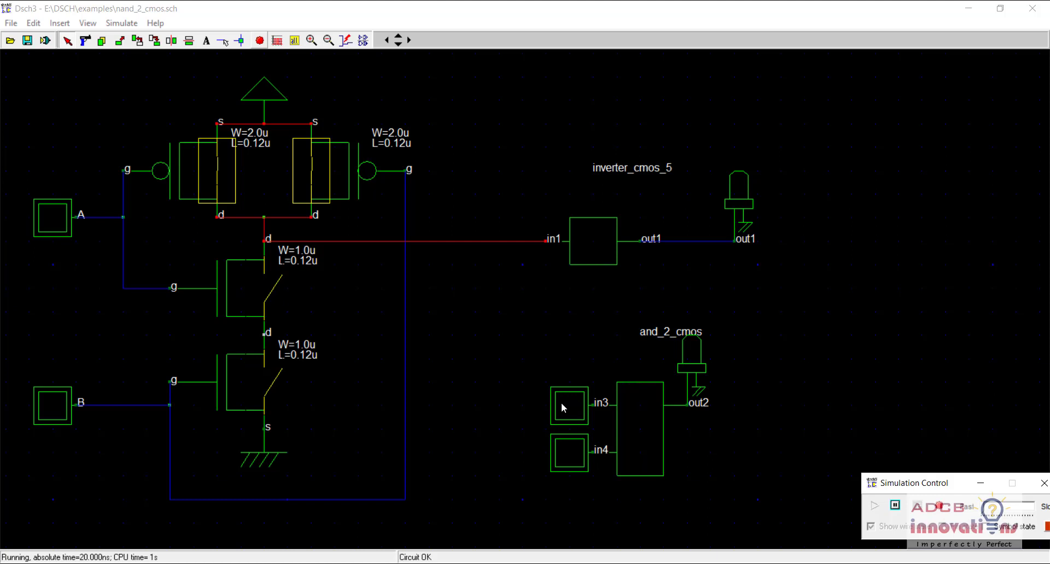
pyautogui.click(563, 404)
pyautogui.click(566, 452)
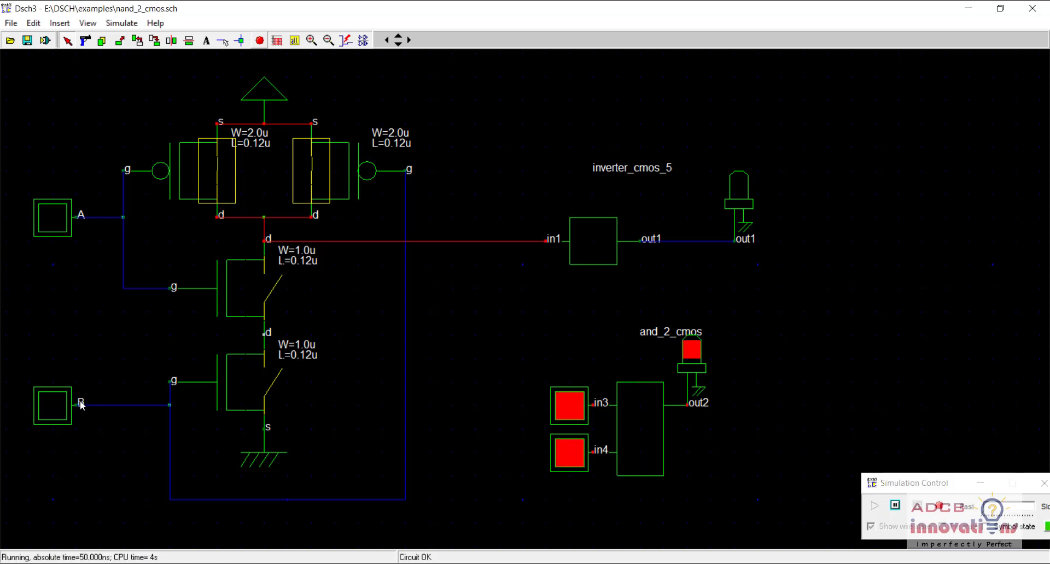
pyautogui.click(52, 405)
pyautogui.click(53, 215)
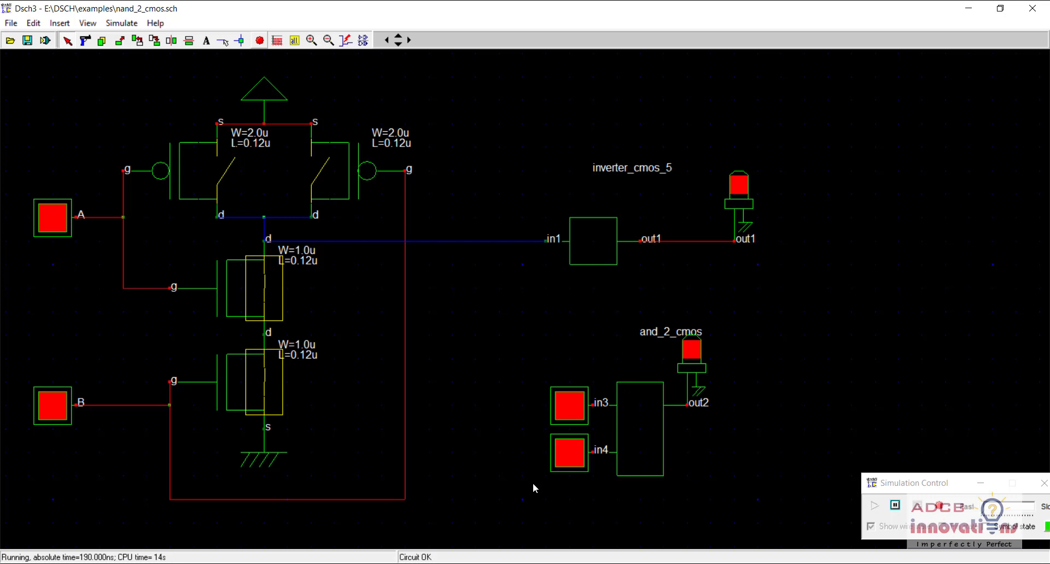
pyautogui.click(259, 40)
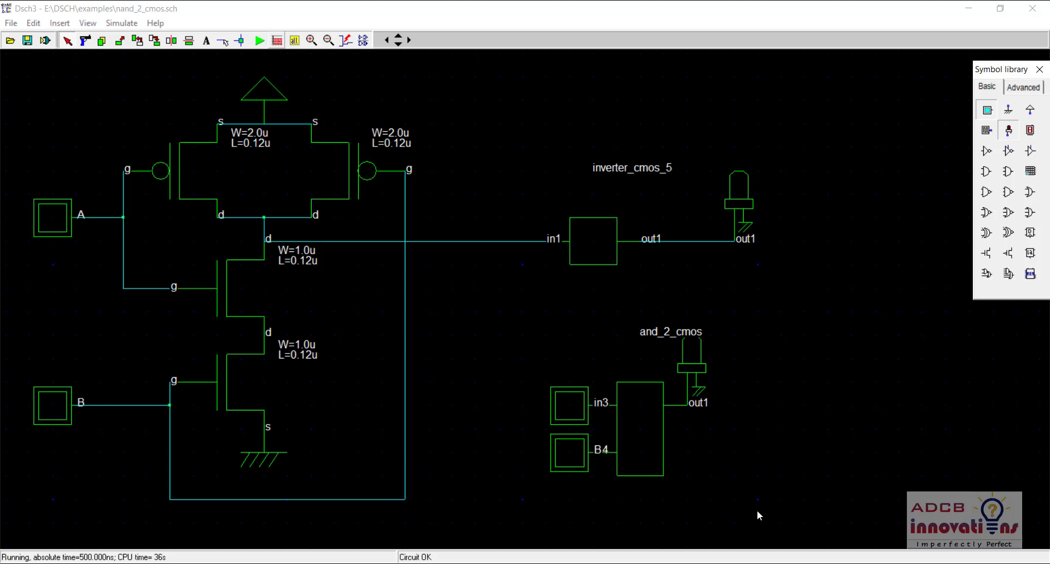
pyautogui.click(522, 268)
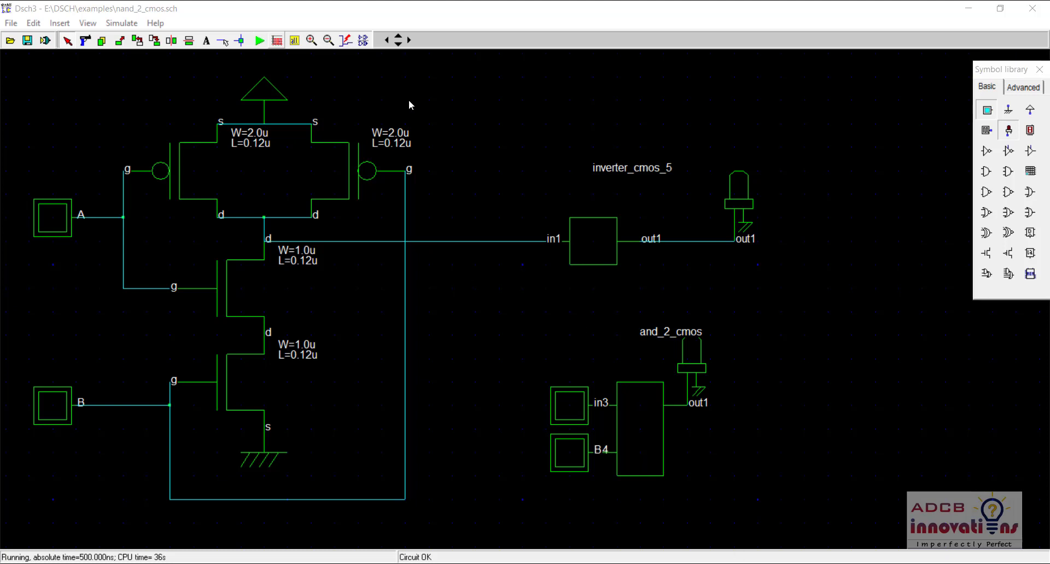